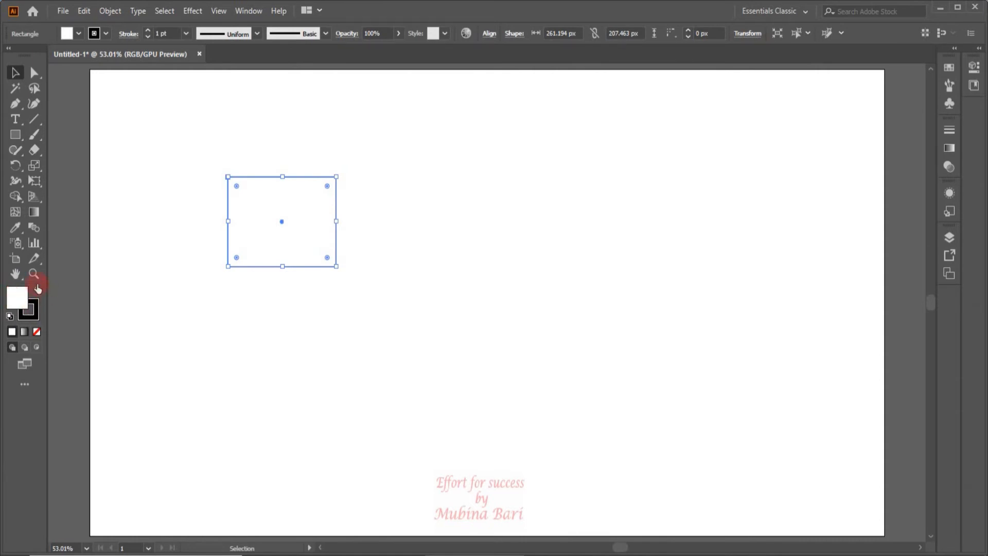
Open the Color Picker for the rectangle's fill and choose a blue at 94% brightness (353FEF).
left_click(27, 308)
left_click(21, 298)
double_click(21, 298)
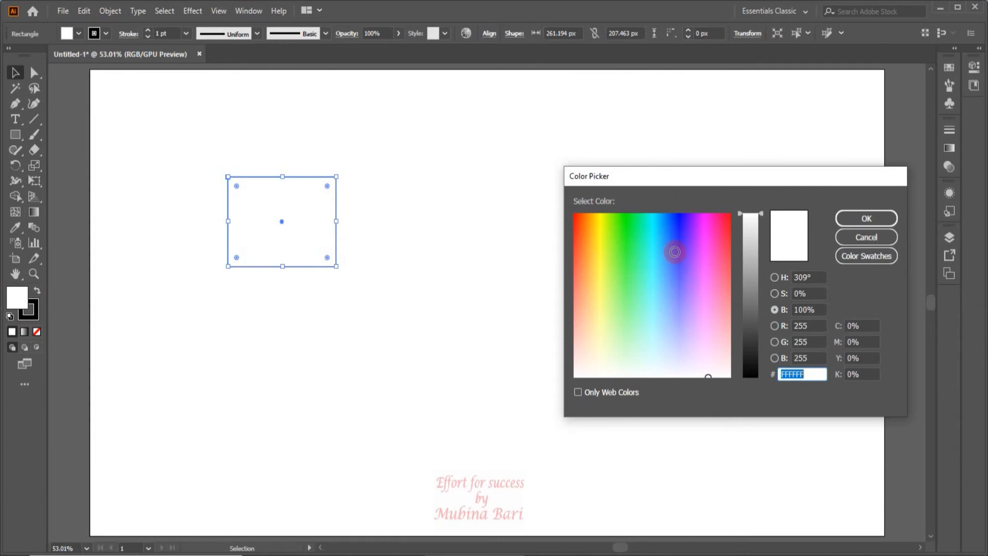
left_click(678, 249)
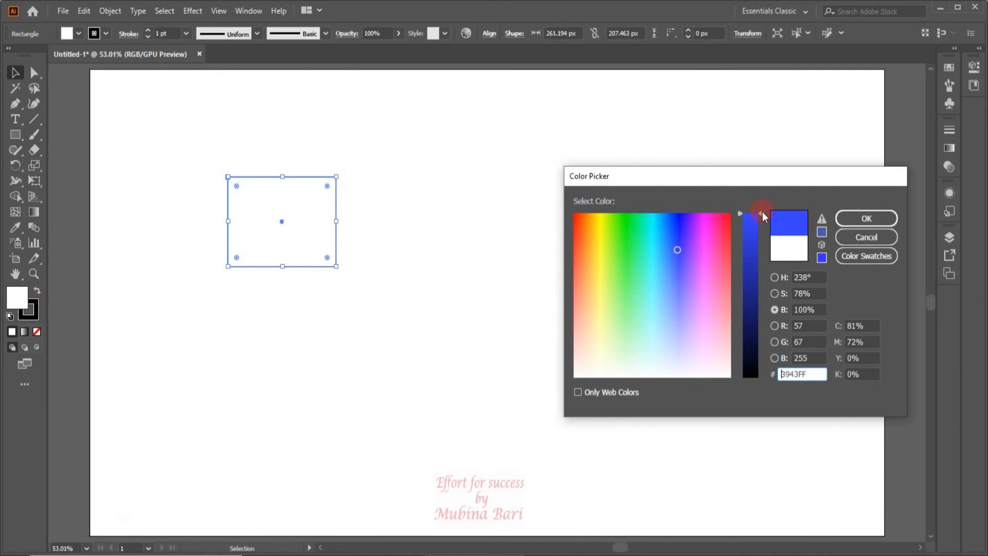
mouse_move(762, 211)
left_mouse_down()
mouse_move(761, 330)
mouse_move(765, 218)
left_mouse_up()
left_click(675, 251)
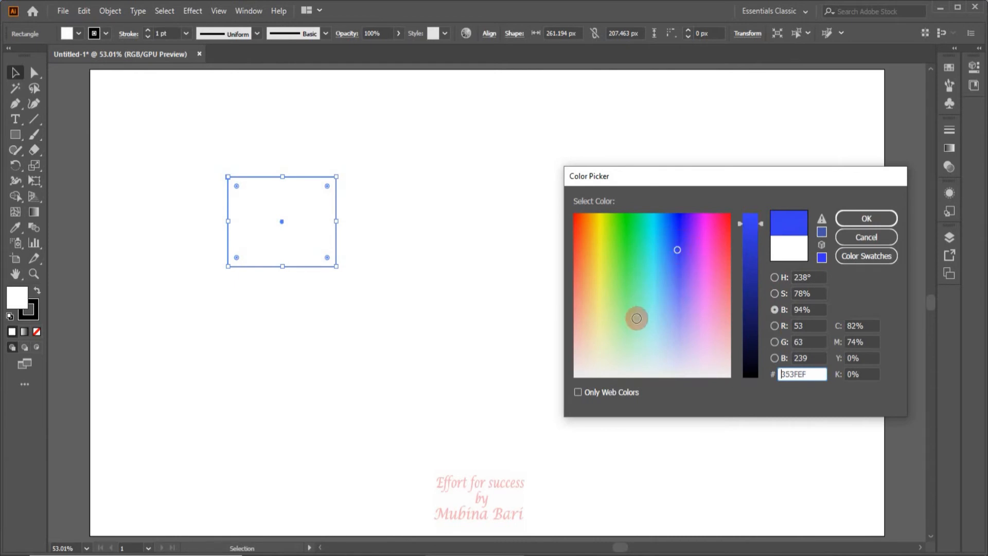
Choose a light green, reduce its brightness to 81%, and raise its saturation to 68%.
left_click(637, 318)
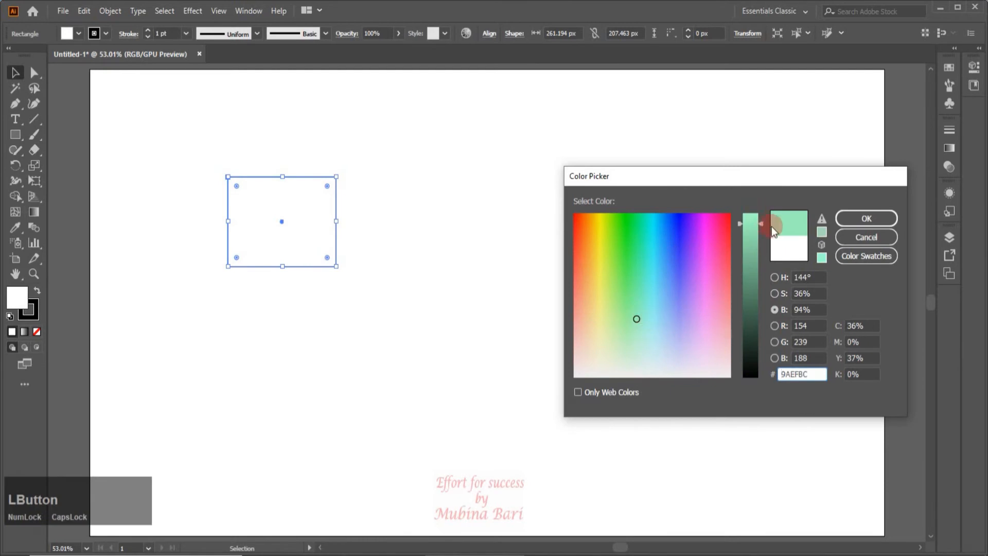
left_click_drag(763, 221, 763, 244)
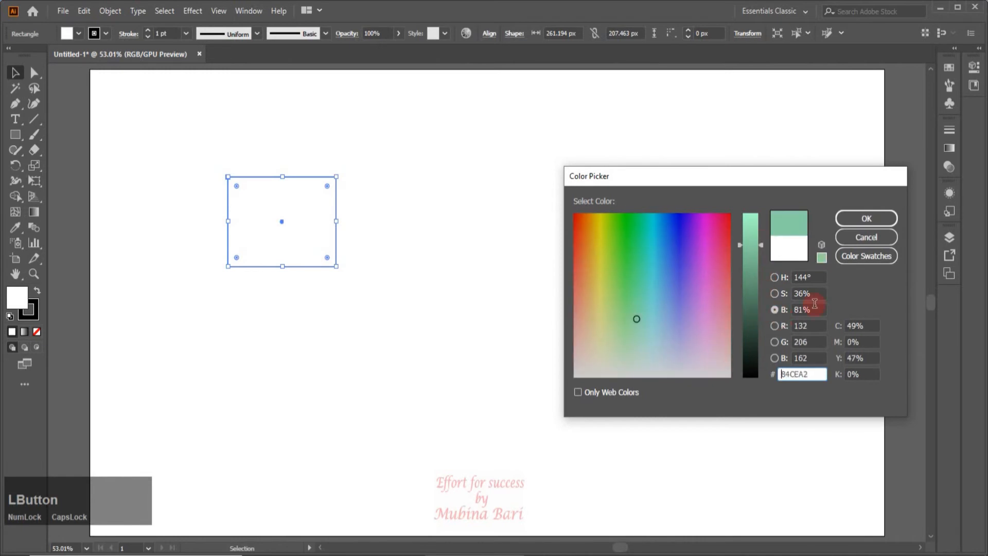
left_click(774, 293)
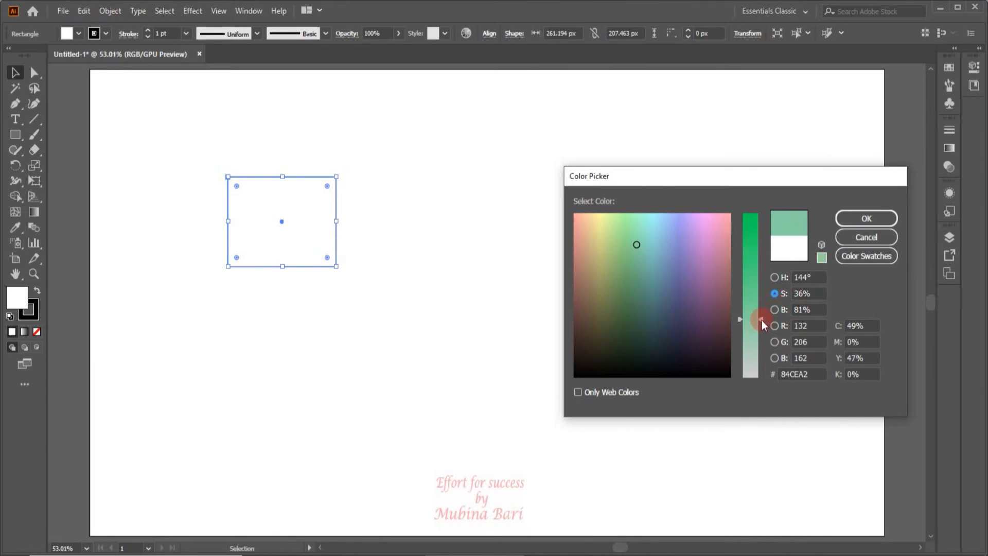
left_click_drag(762, 320, 768, 262)
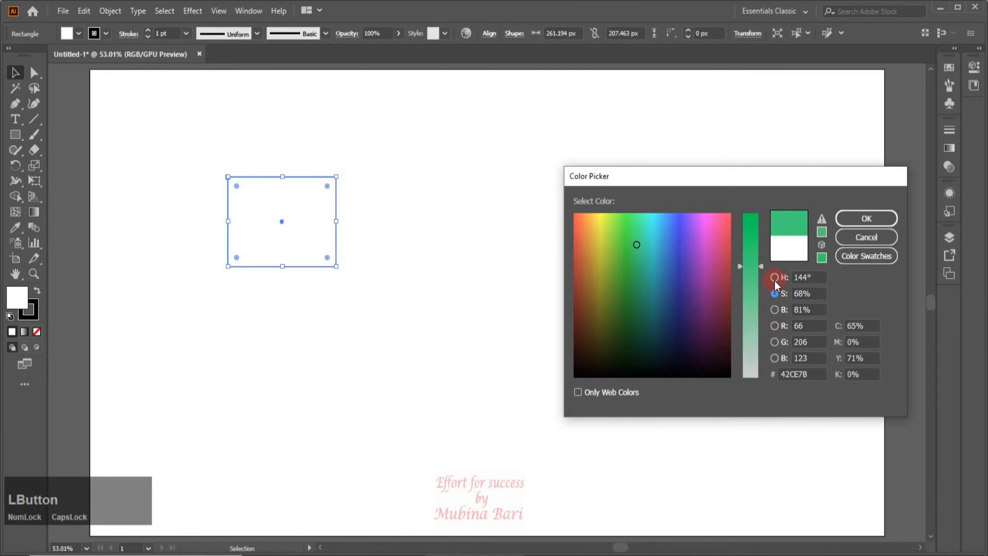
Switch to hue-based color selection, set the hue to 228°, and choose the lighter blue 6482ED.
left_click(775, 278)
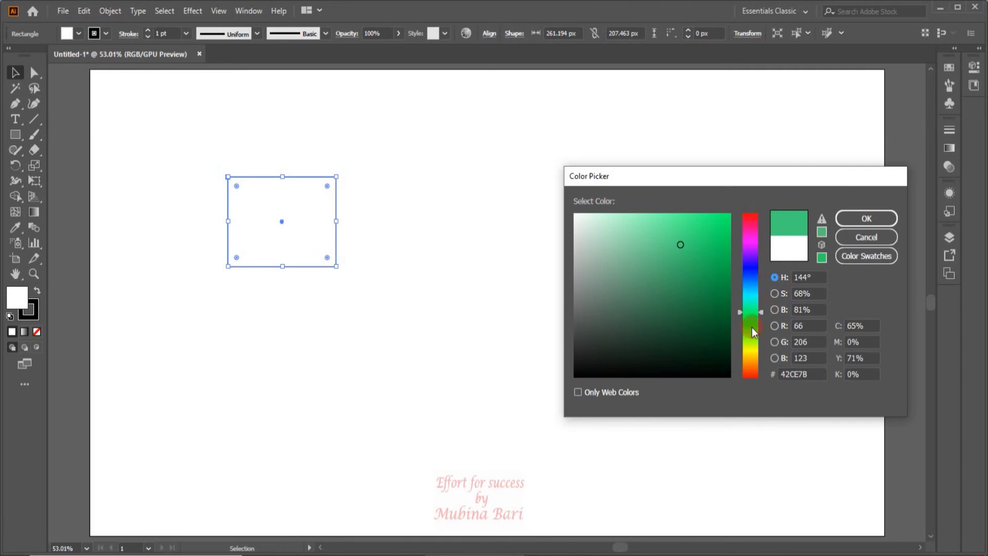
left_click_drag(761, 313, 767, 270)
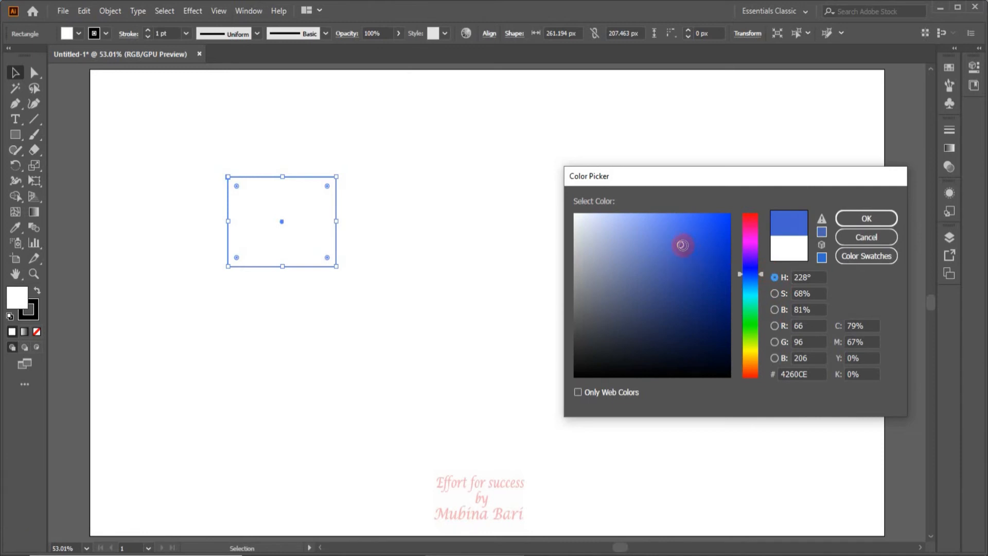
mouse_move(685, 242)
left_mouse_down()
mouse_move(711, 225)
mouse_move(709, 329)
mouse_move(690, 227)
mouse_move(589, 224)
mouse_move(596, 255)
mouse_move(588, 225)
mouse_move(665, 225)
left_mouse_up()
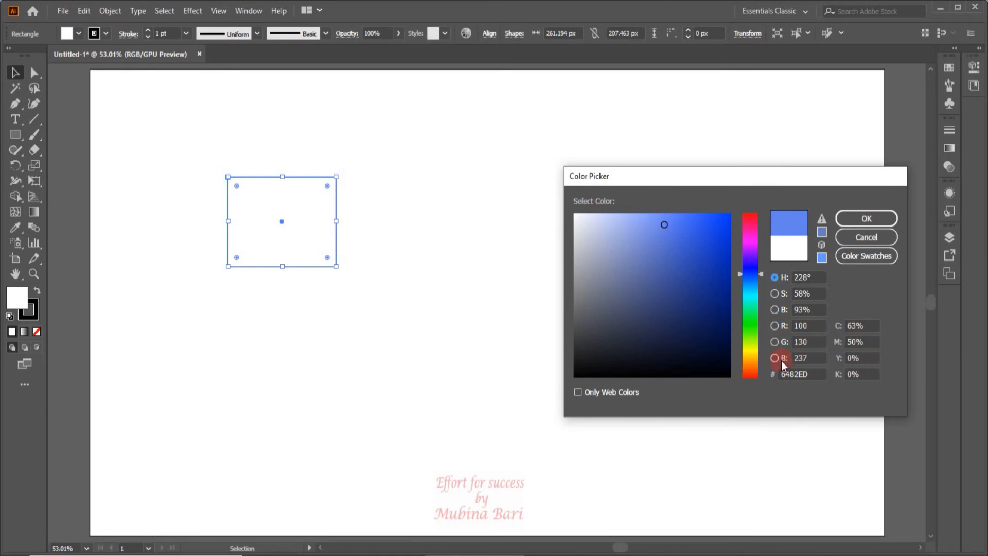
Try other shades of the blue fill, including dark navy 0B1847 and brighter blue 2045CE.
left_click(854, 326)
left_click(856, 376)
left_click(708, 331)
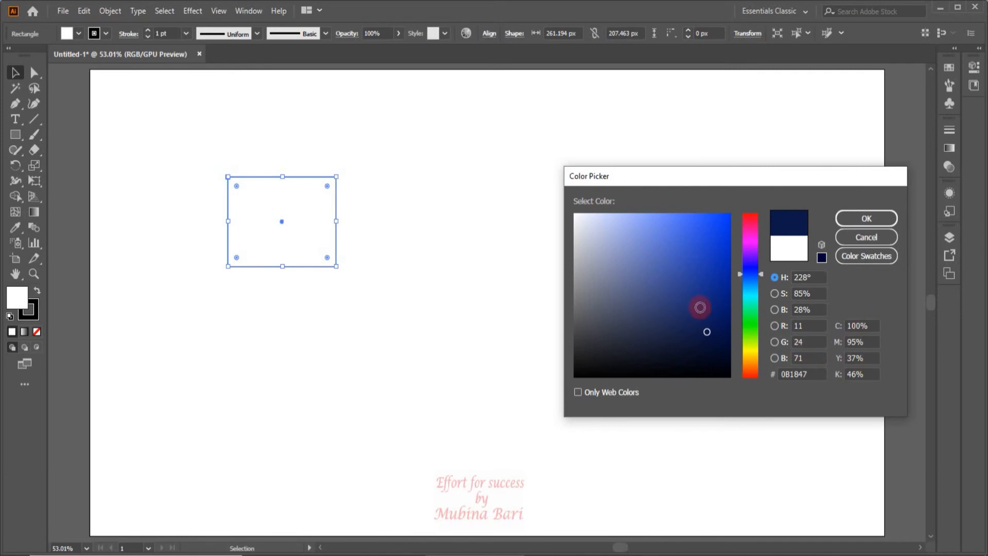
left_click(700, 307)
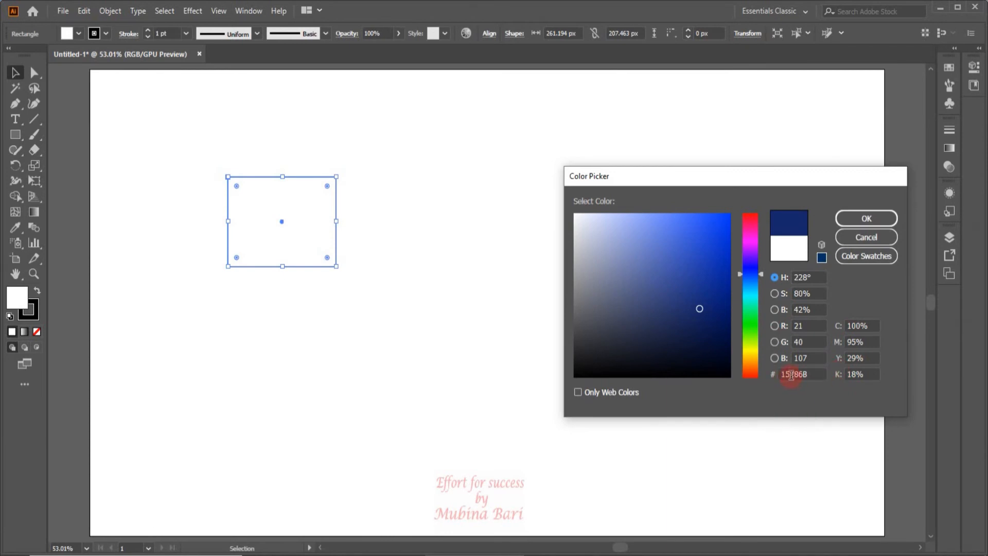
left_click(707, 244)
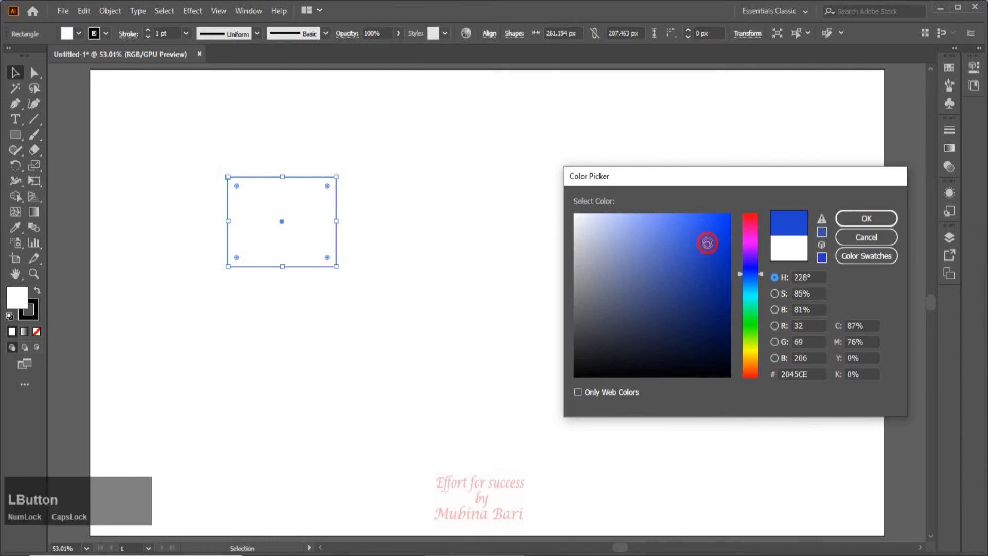
left_click(750, 316)
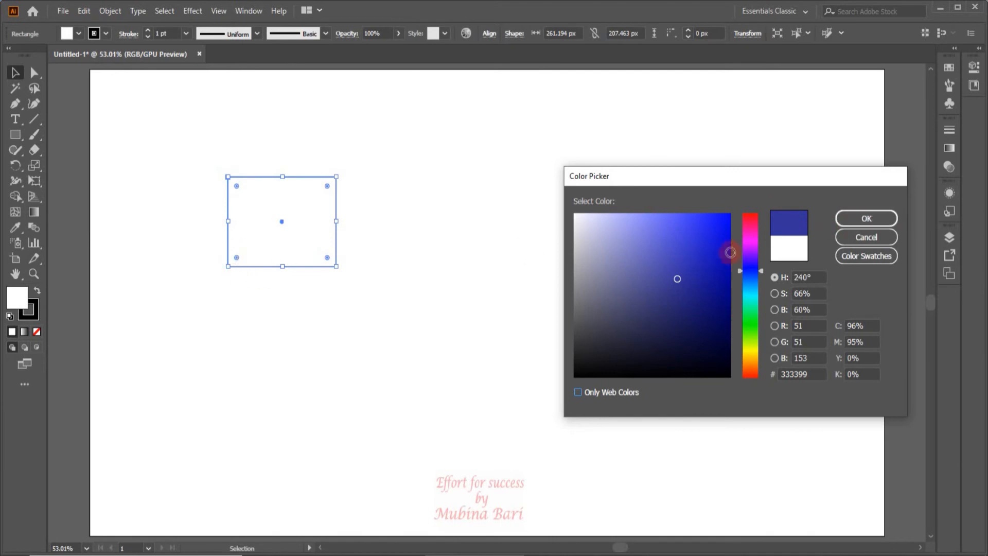
Try yellow-green, orange and blue fills from the color swatches, including R=241 G=90 B=36 and R=0 G=113 B=188, and return to the color models.
left_click(870, 258)
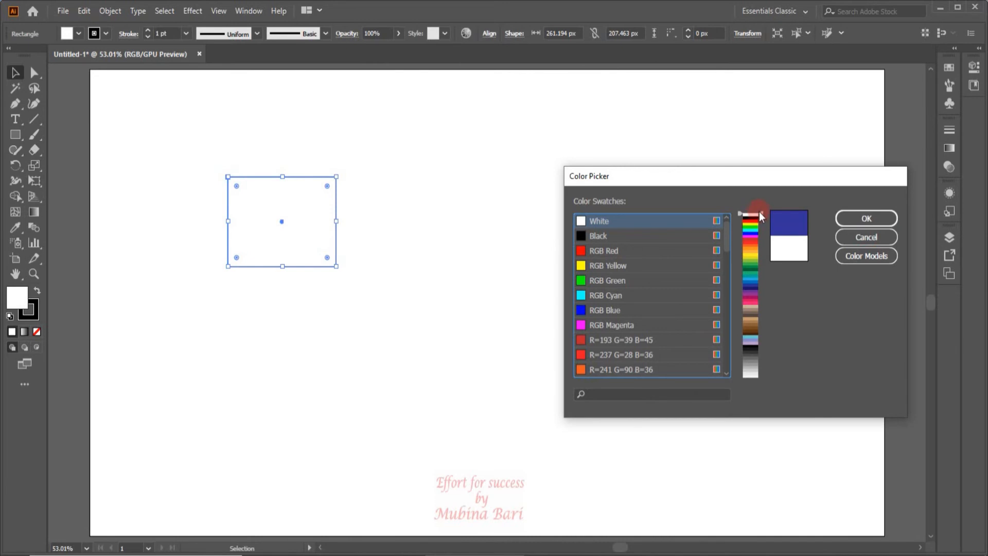
left_click_drag(761, 214, 759, 274)
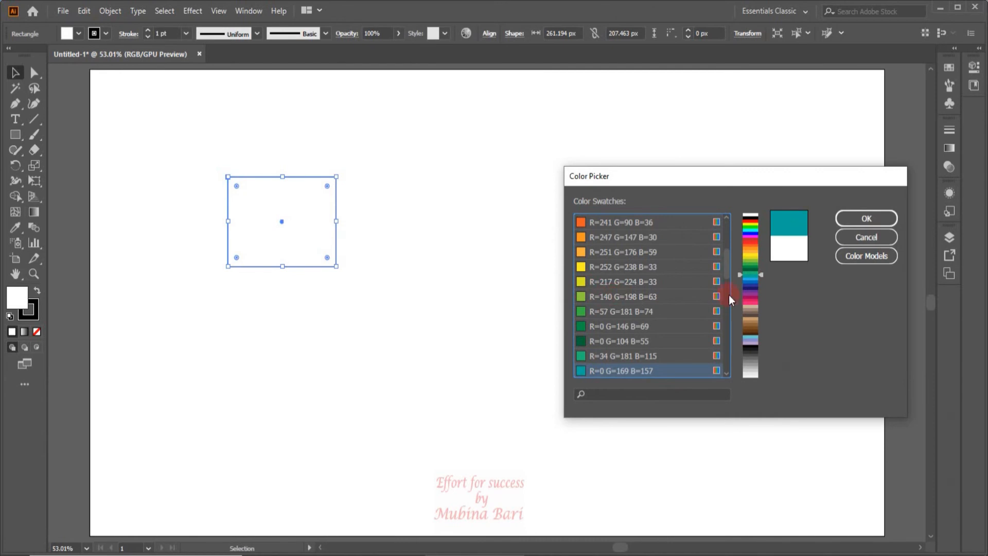
left_click(644, 282)
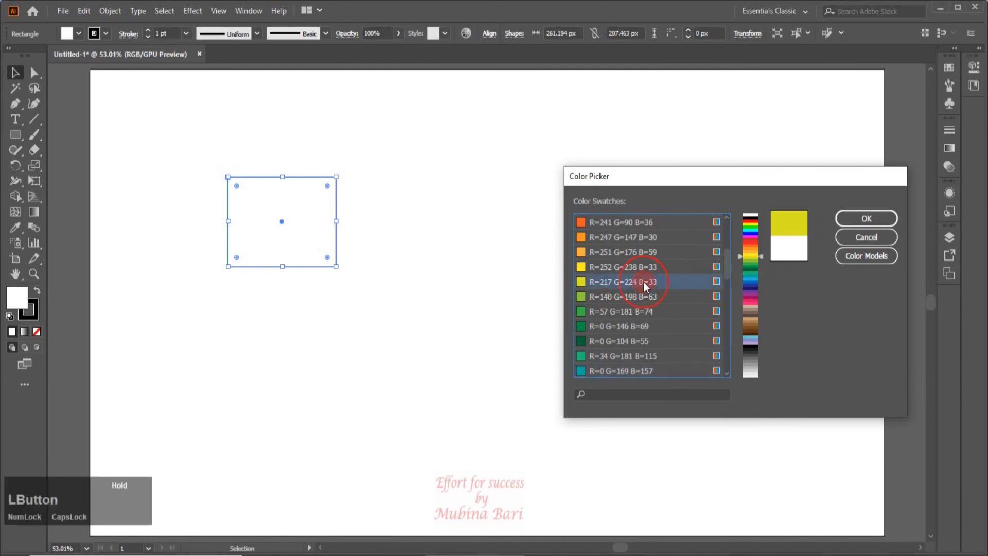
left_click(647, 251)
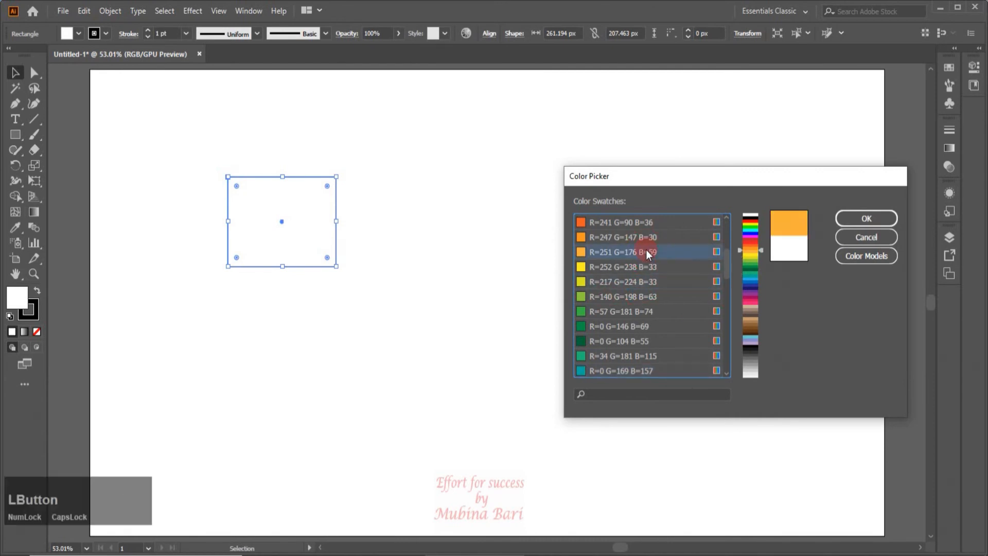
left_click(651, 237)
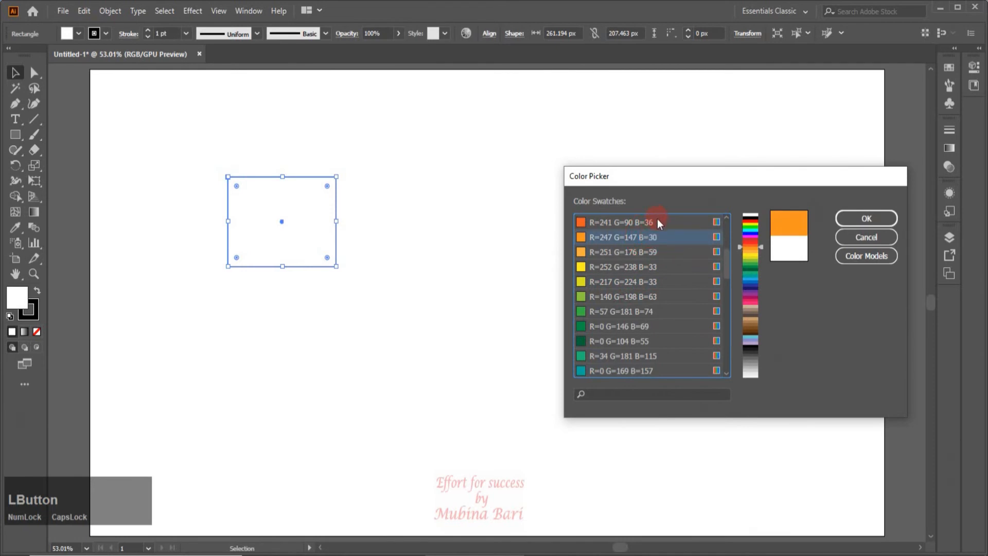
left_click(657, 219)
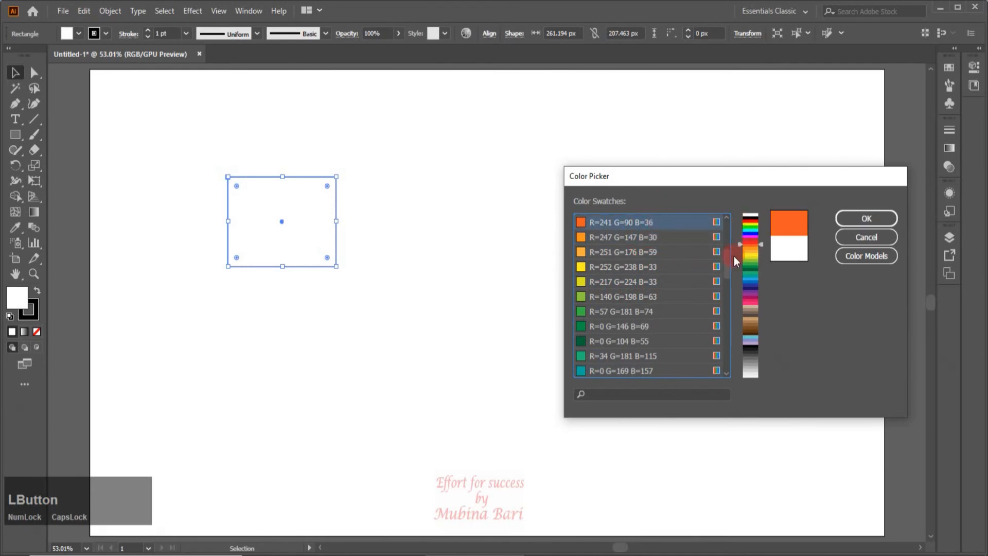
left_click(695, 300)
left_click_drag(763, 256, 760, 279)
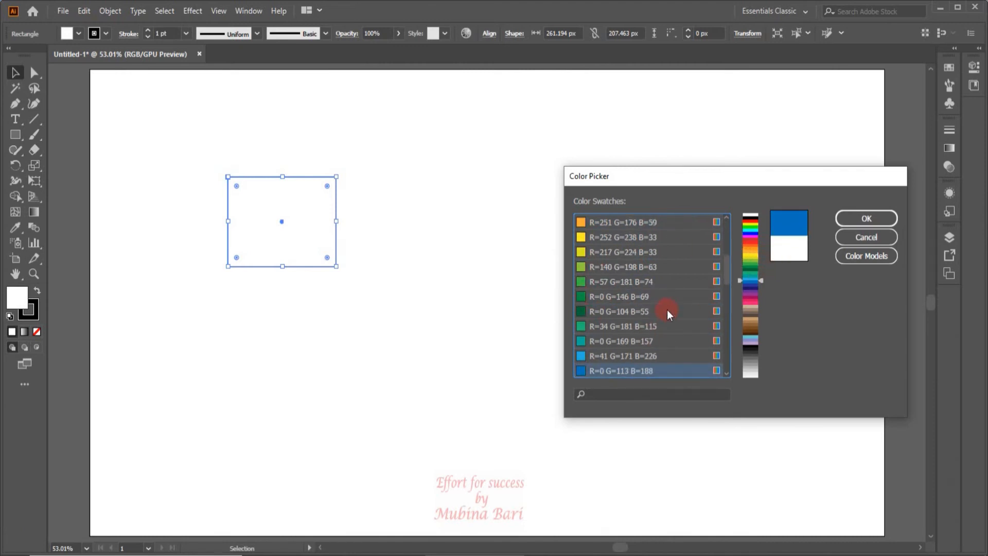
left_click(872, 257)
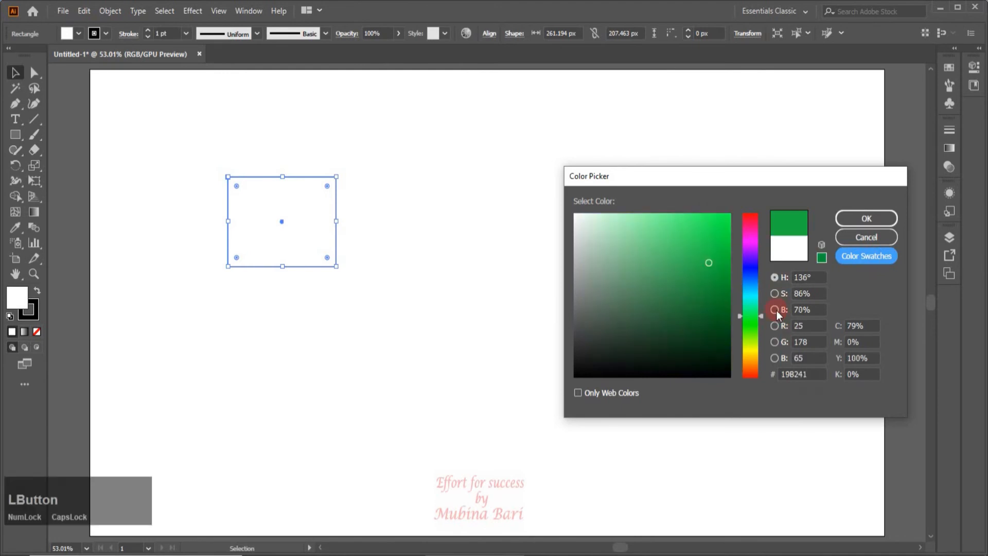
Switch to brightness-based color selection and apply a purple fill at 70% brightness to the rectangle.
left_click(775, 310)
mouse_move(678, 265)
left_mouse_down()
mouse_move(679, 242)
mouse_move(695, 240)
left_mouse_up()
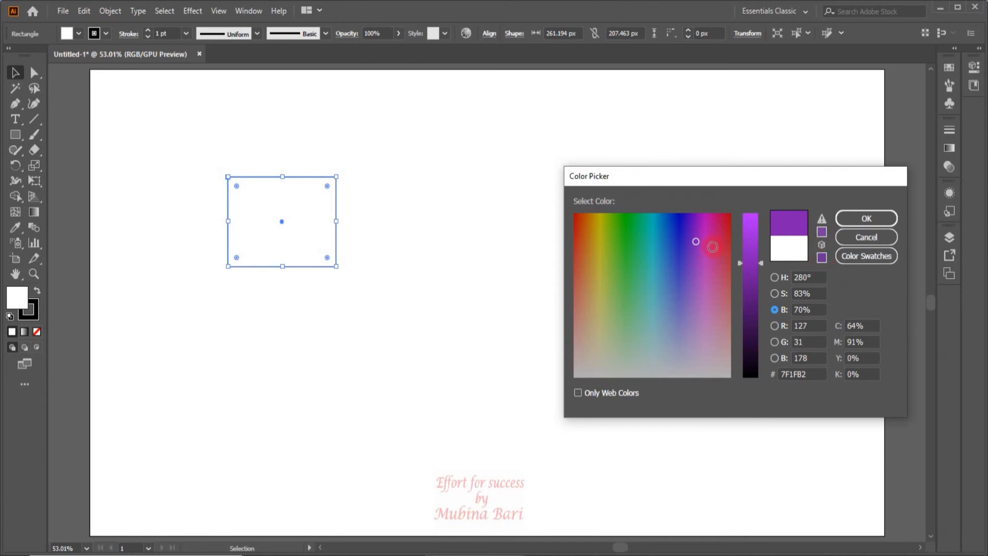
left_click(847, 221)
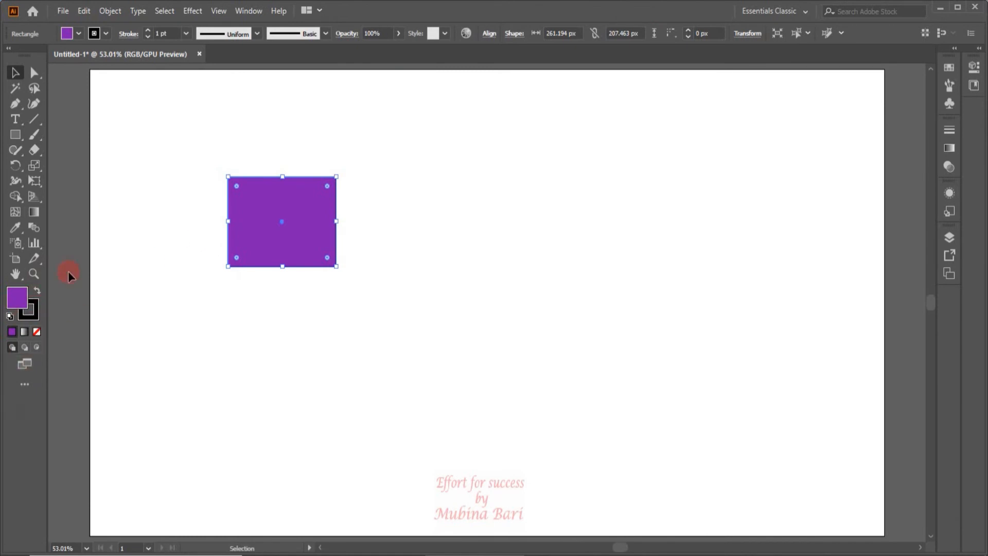
Set the rectangle's stroke weight to 16 pt and make the stroke color active with the floating Color panel closed.
left_click(187, 33)
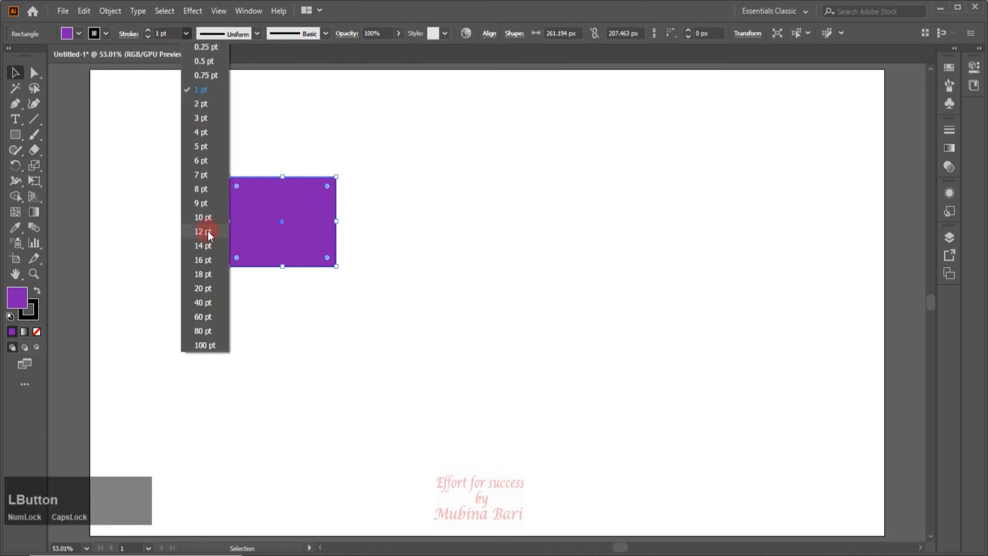
left_click(207, 261)
left_click(36, 316)
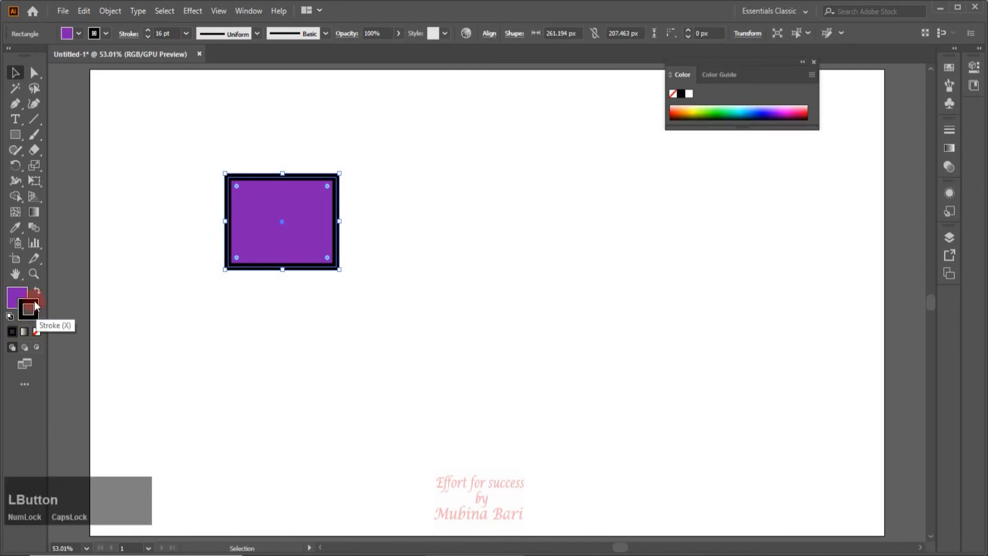
left_click(814, 62)
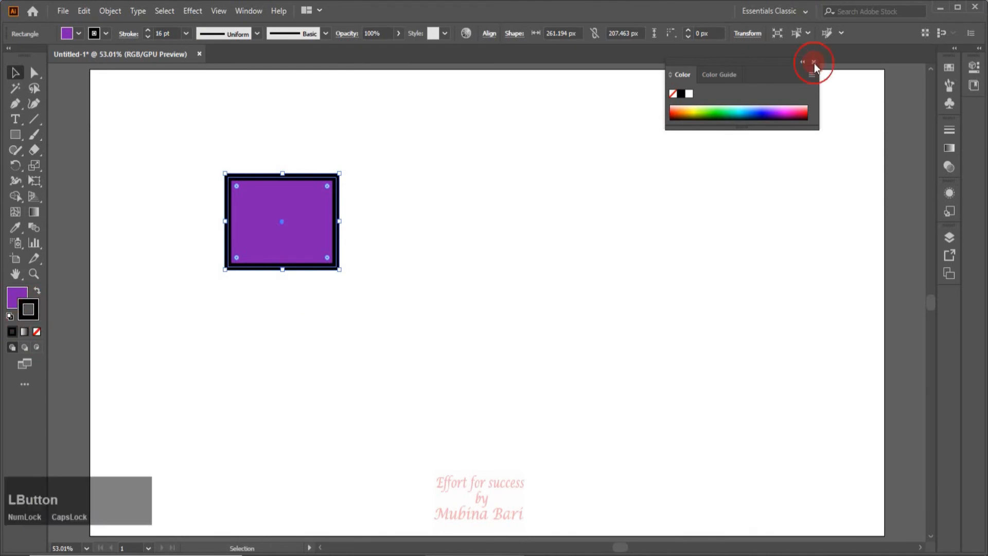
left_click(24, 333)
Open the Color Picker for the rectangle's stroke and choose green 18844E using saturation-based selection.
double_click(35, 309)
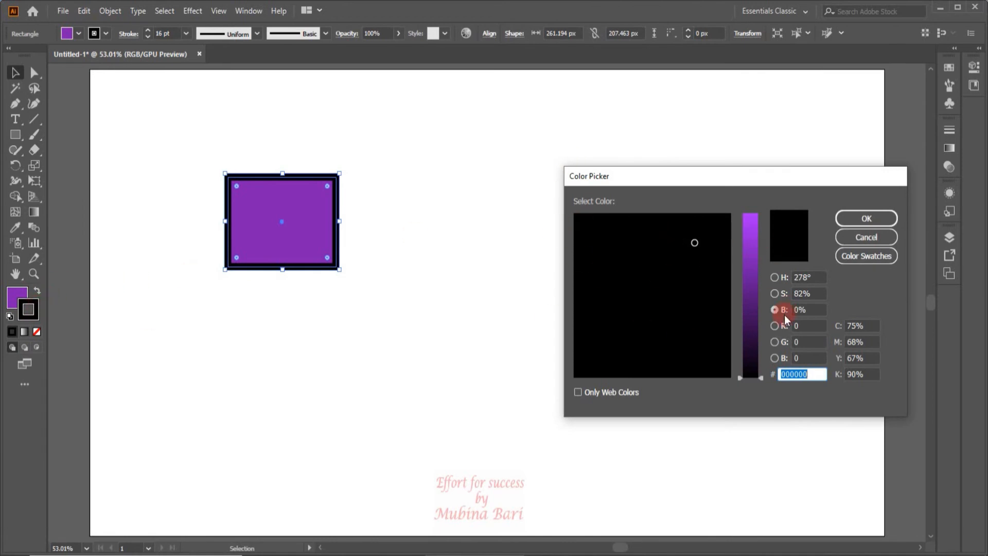
left_click(774, 298)
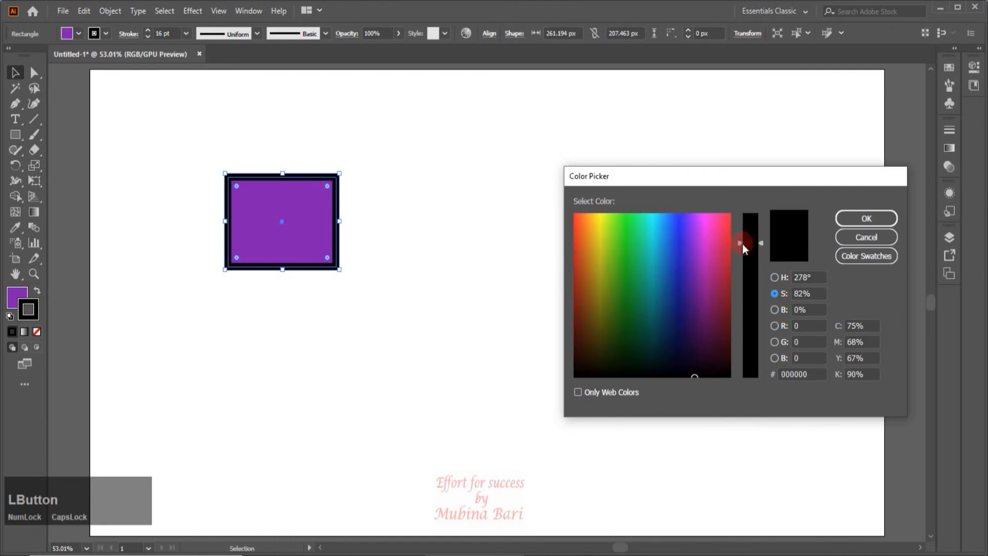
mouse_move(691, 246)
left_mouse_down()
mouse_move(674, 253)
mouse_move(686, 295)
mouse_move(639, 292)
left_mouse_up()
left_click(774, 296)
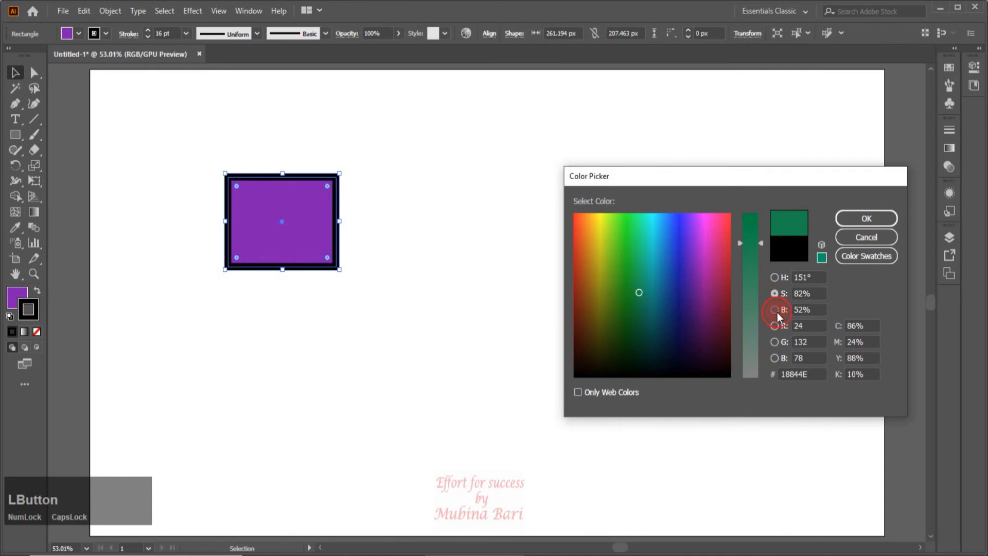
left_click(776, 311)
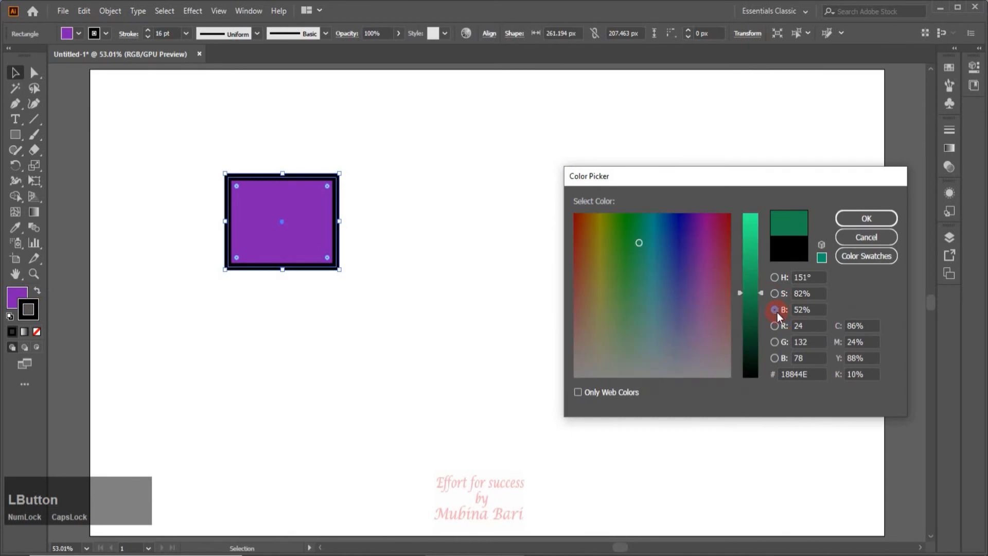
Use hue-based selection to choose dark green 155615 at a 121° hue for the stroke.
left_click(778, 281)
left_click(678, 260)
left_click(635, 302)
left_click(753, 357)
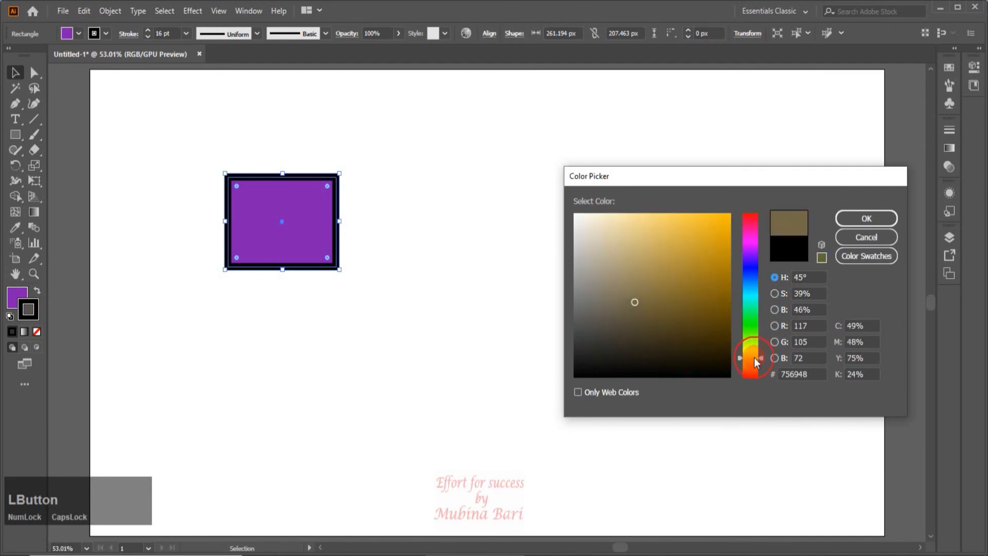
left_click(748, 289)
left_click(752, 323)
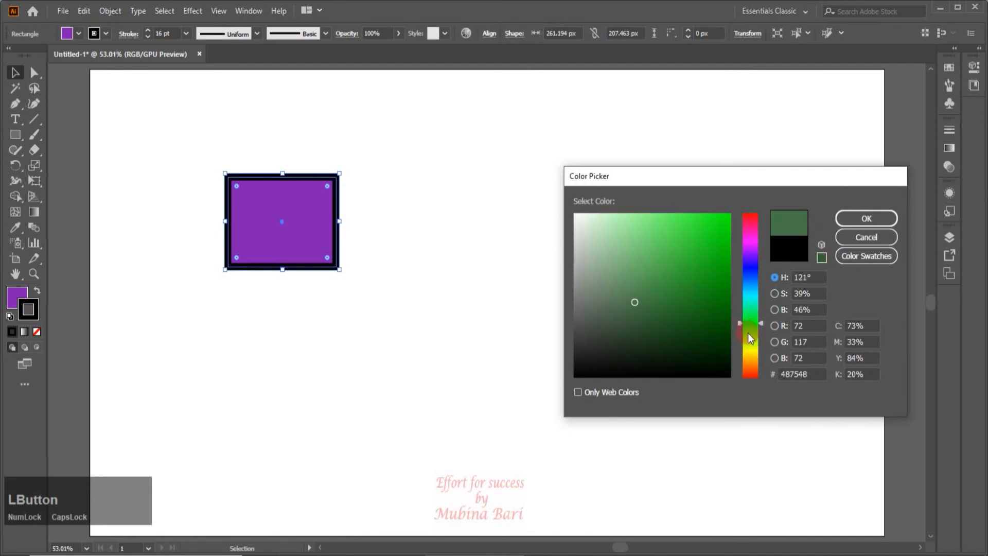
left_click(693, 322)
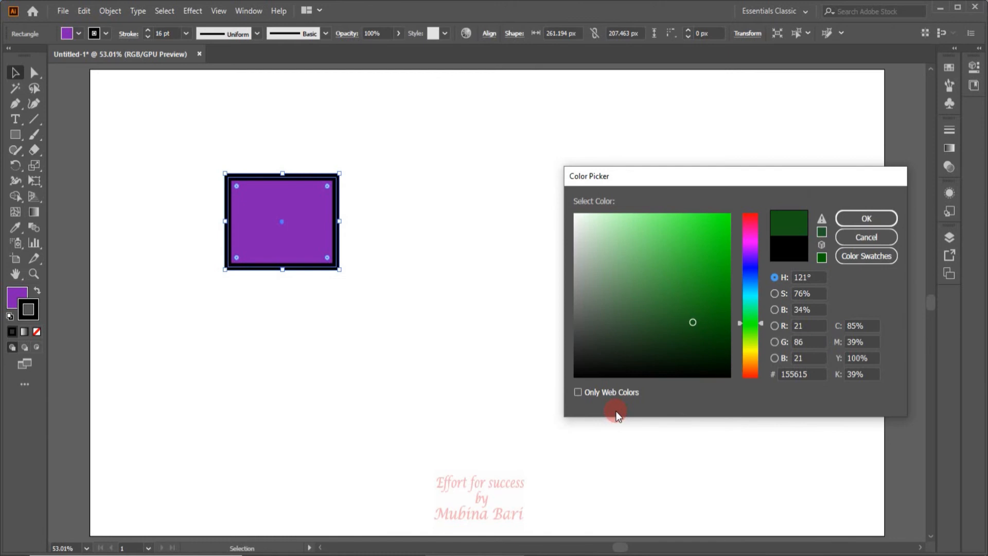
Limit the Color Picker to web colors and try several green shades, settling on 009900 for the stroke.
left_click(578, 392)
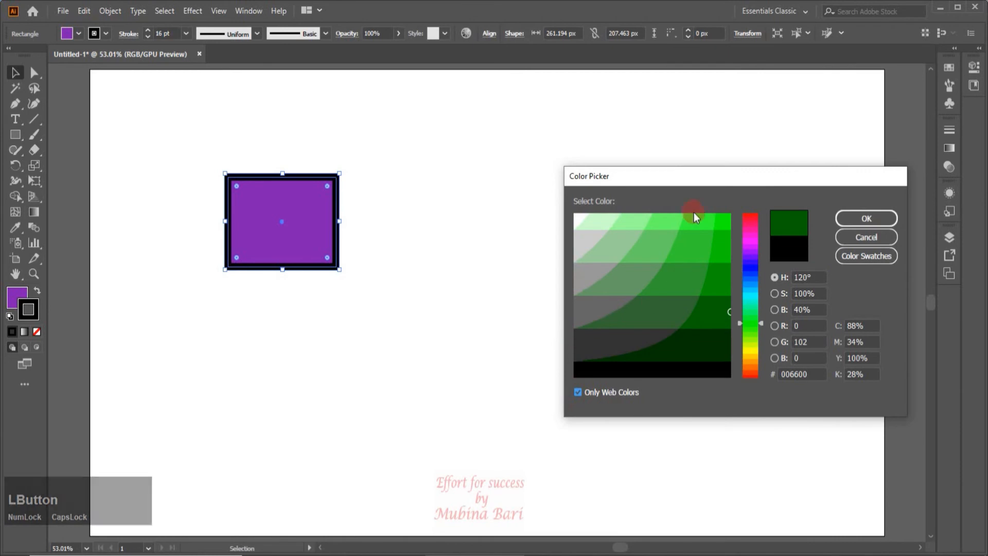
left_click(715, 281)
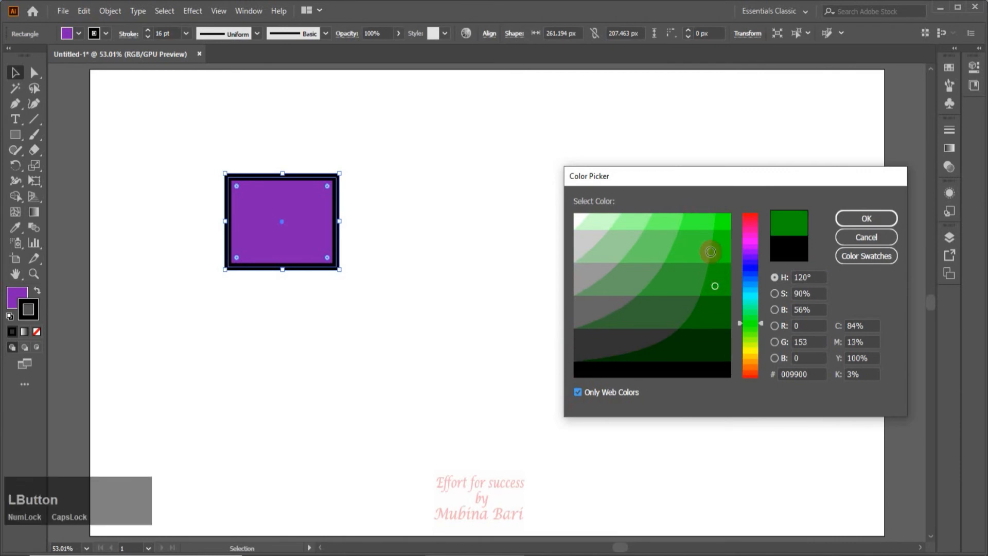
left_click(710, 253)
left_click(722, 312)
left_click(720, 349)
left_click(674, 349)
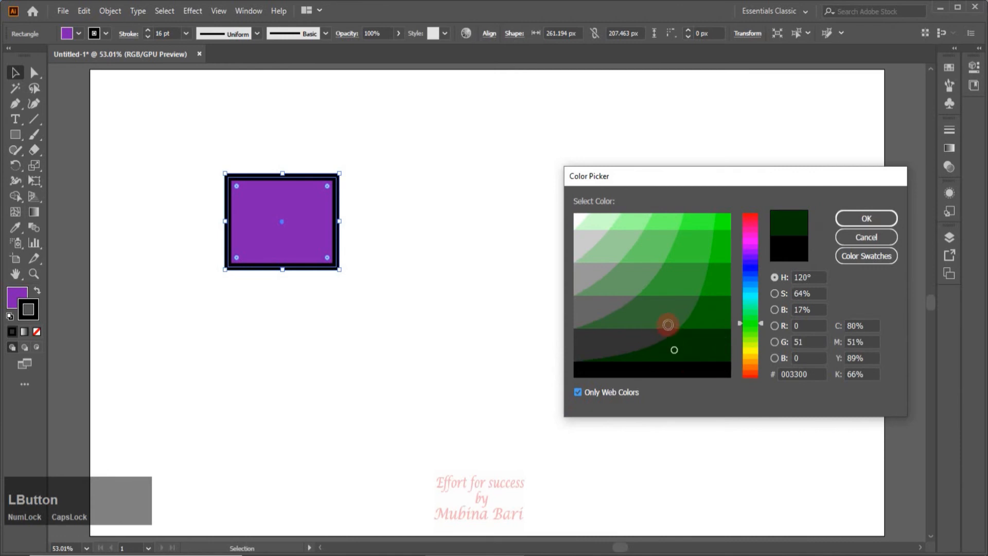
left_click(664, 325)
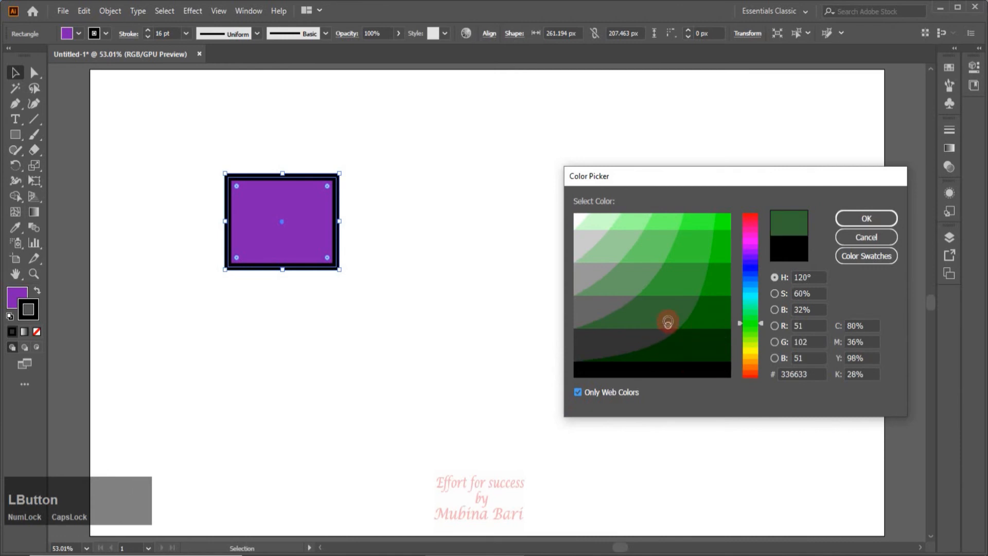
left_click(669, 279)
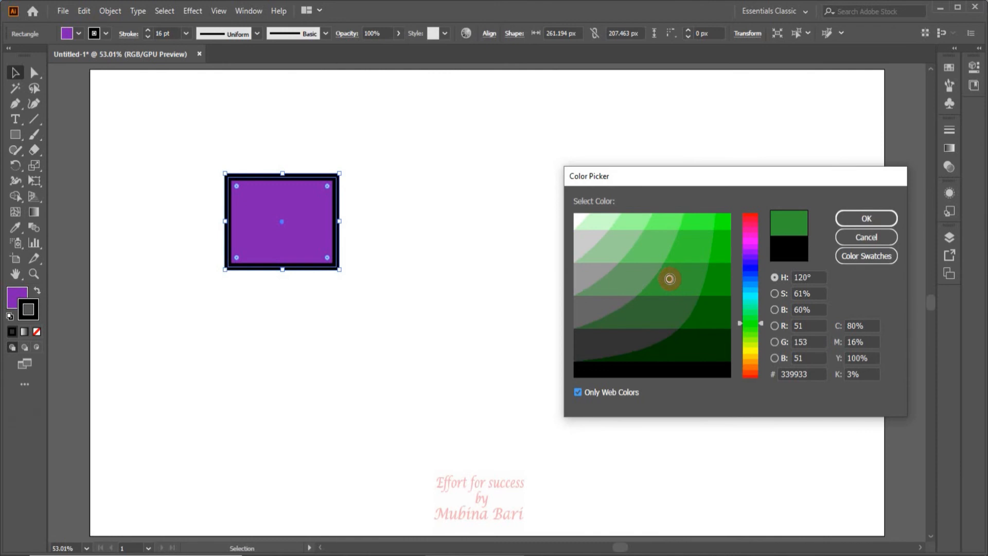
left_click_drag(670, 279, 707, 289)
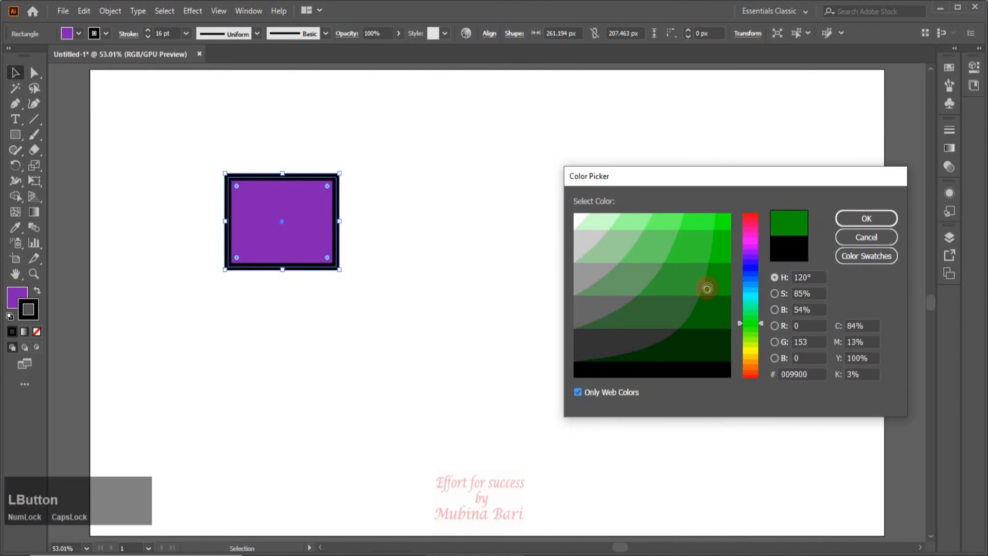
Turn off the web-color restriction, apply green 2F822F to the rectangle's stroke and deselect it.
left_click(578, 392)
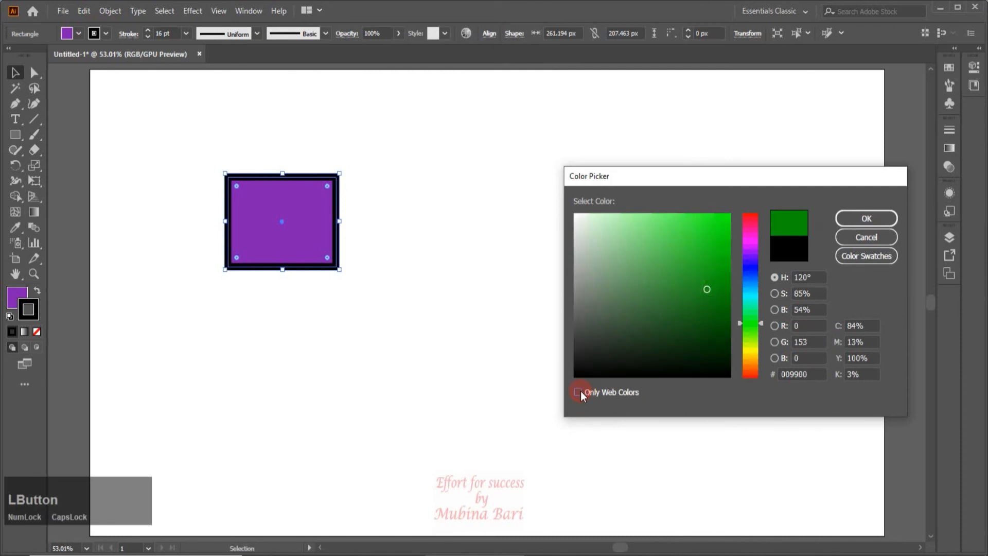
mouse_move(690, 242)
left_mouse_down()
mouse_move(677, 227)
mouse_move(674, 294)
left_mouse_up()
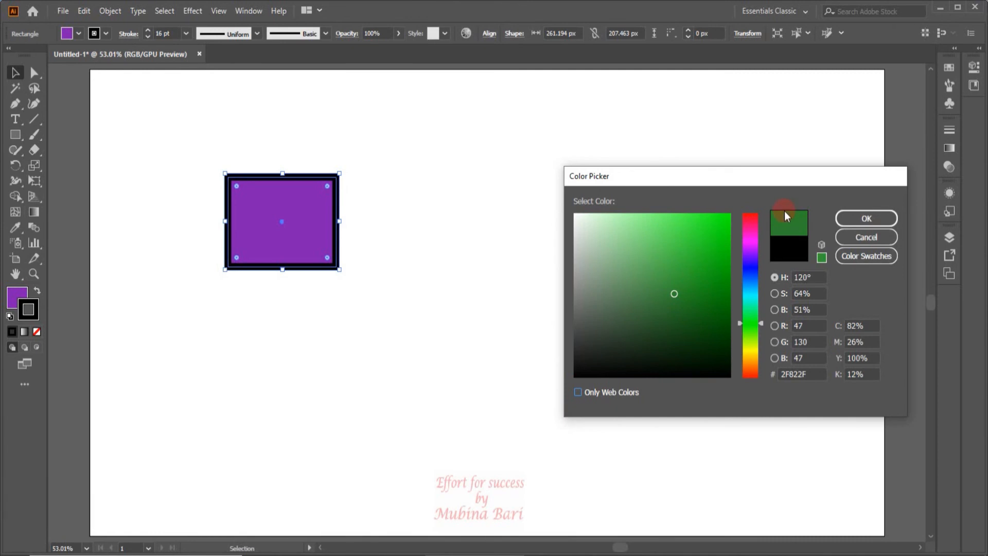
left_click(846, 221)
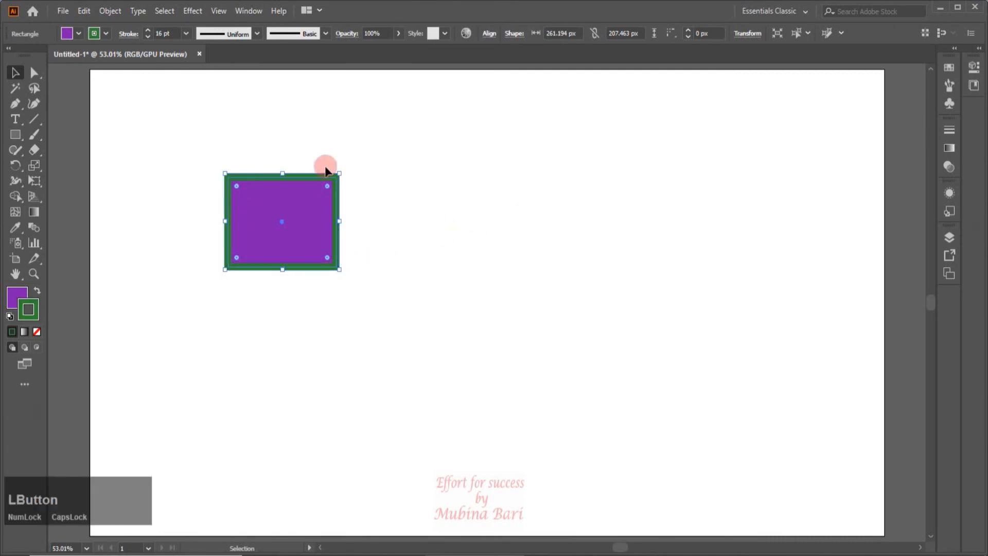
left_click(422, 252)
Select the rectangle and swap its fill and stroke colors back and forth, ending with purple fill and green stroke.
left_click(275, 250)
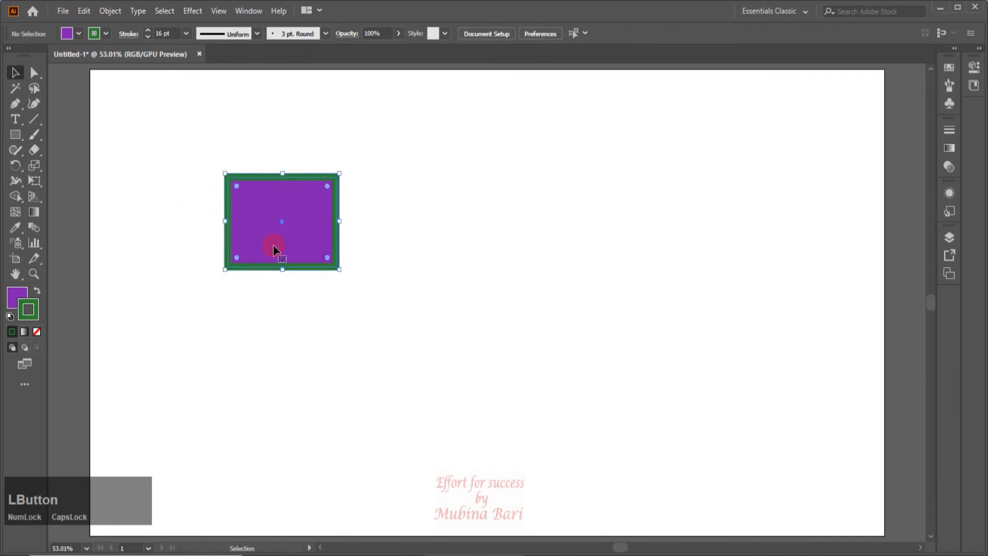
left_click(37, 292)
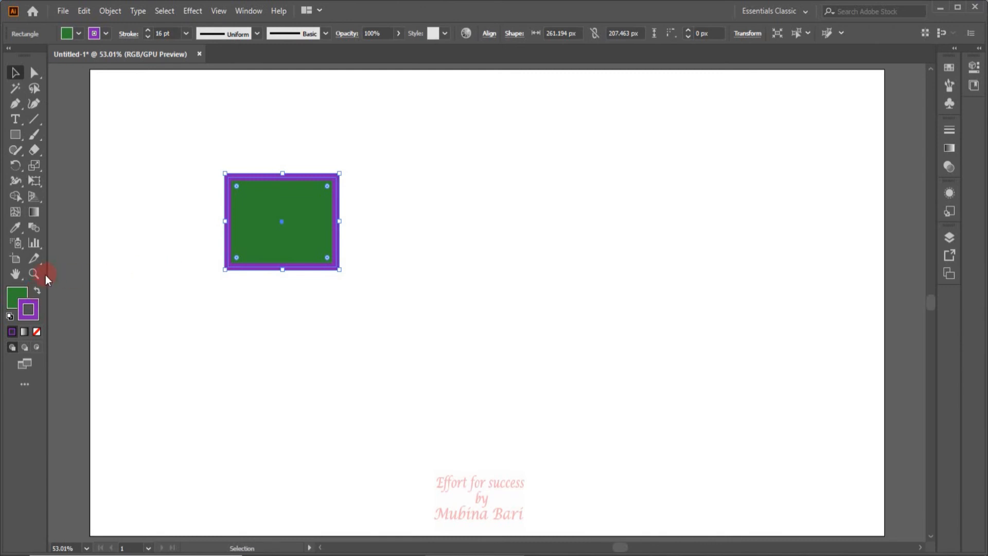
left_click(37, 292)
left_click(37, 293)
left_click(37, 292)
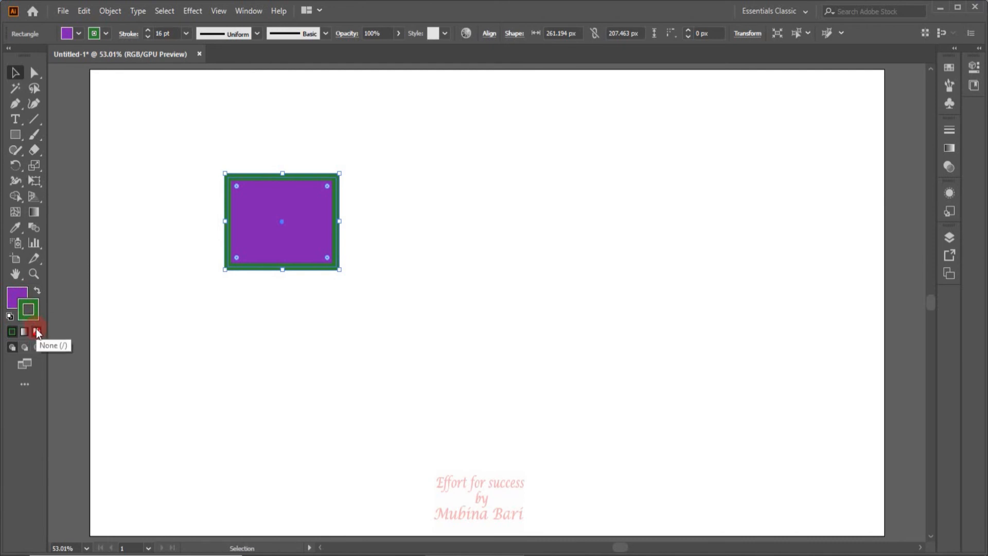
Set the rectangle's fill to None, then restore its solid purple fill.
left_click(21, 292)
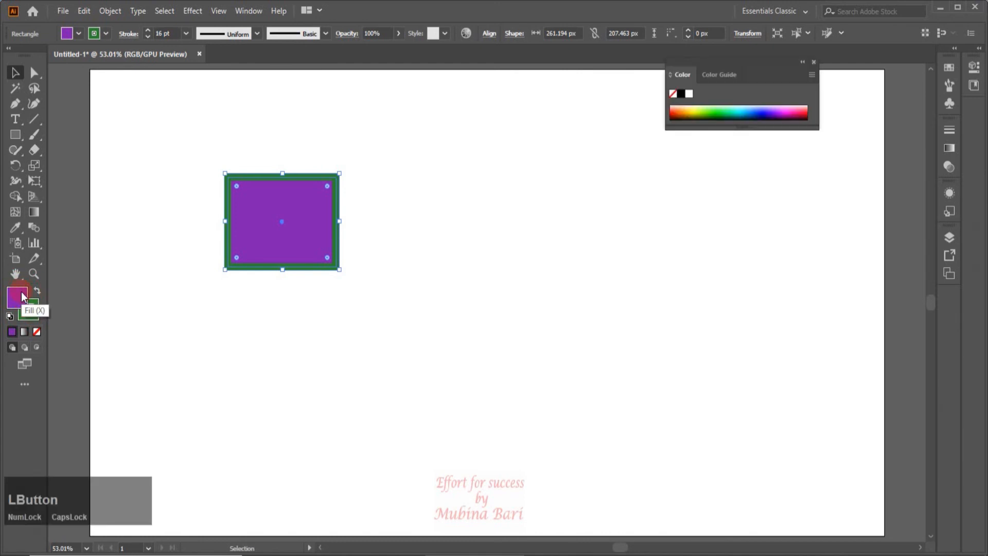
left_click(36, 332)
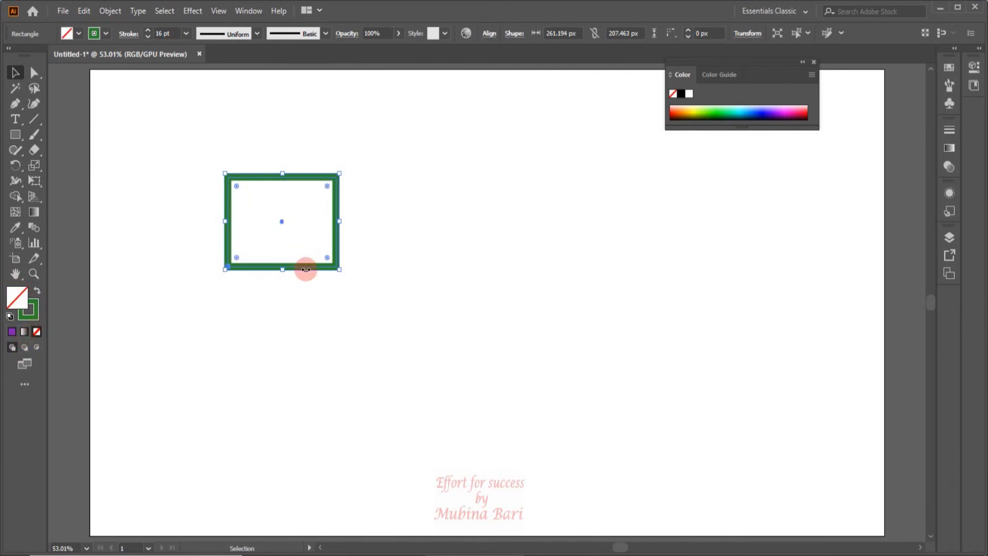
left_click(12, 335)
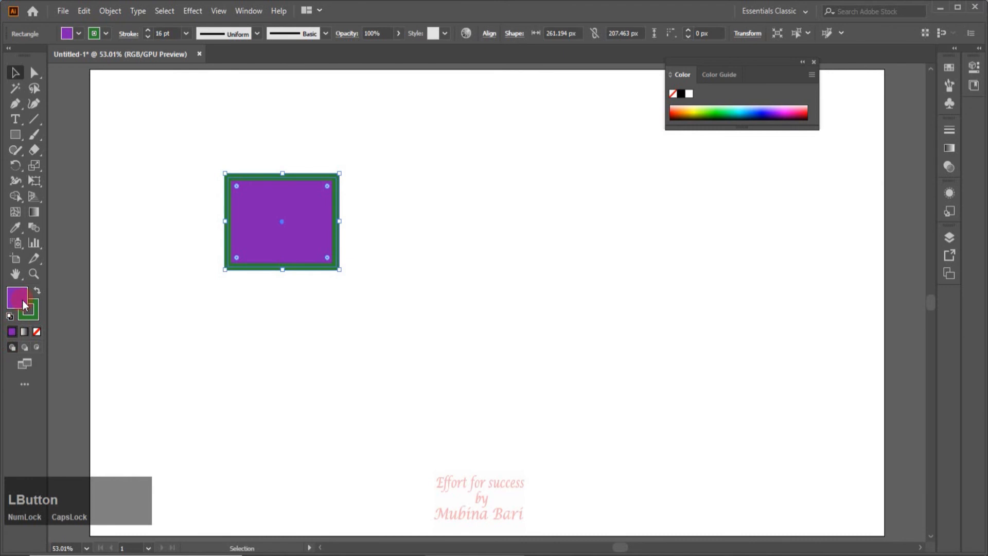
left_click(11, 330)
Remove the rectangle's stroke, then reapply the solid green stroke color.
left_click(29, 321)
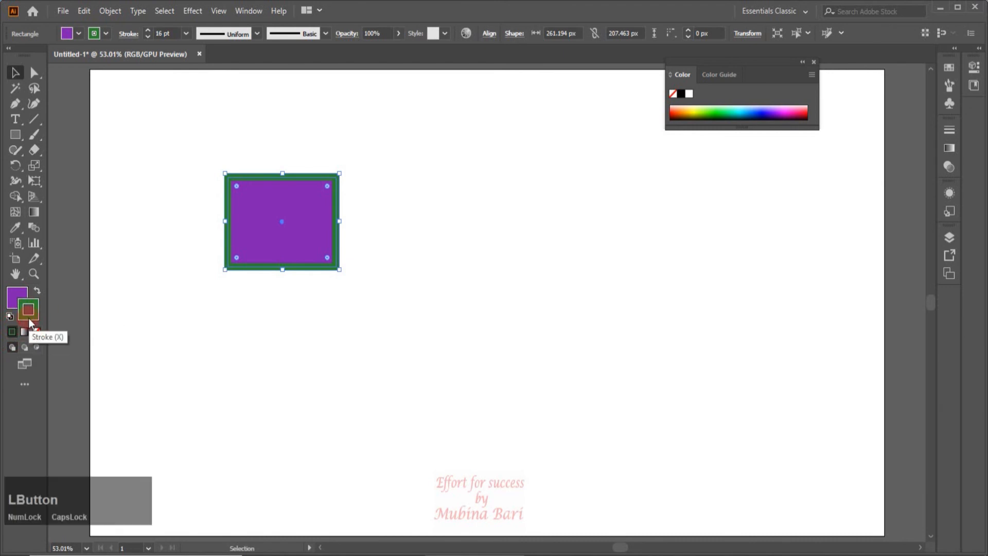
left_click(36, 334)
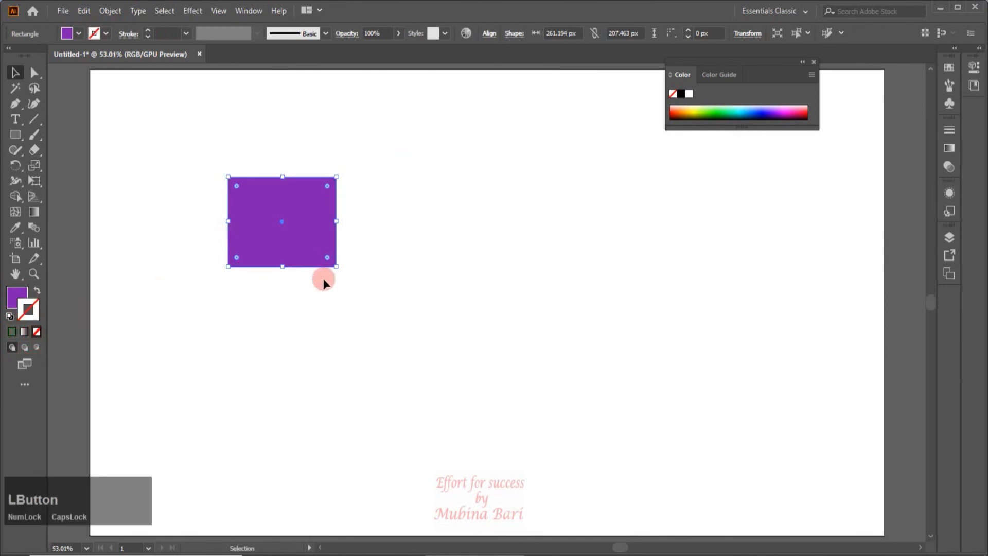
left_click(12, 332)
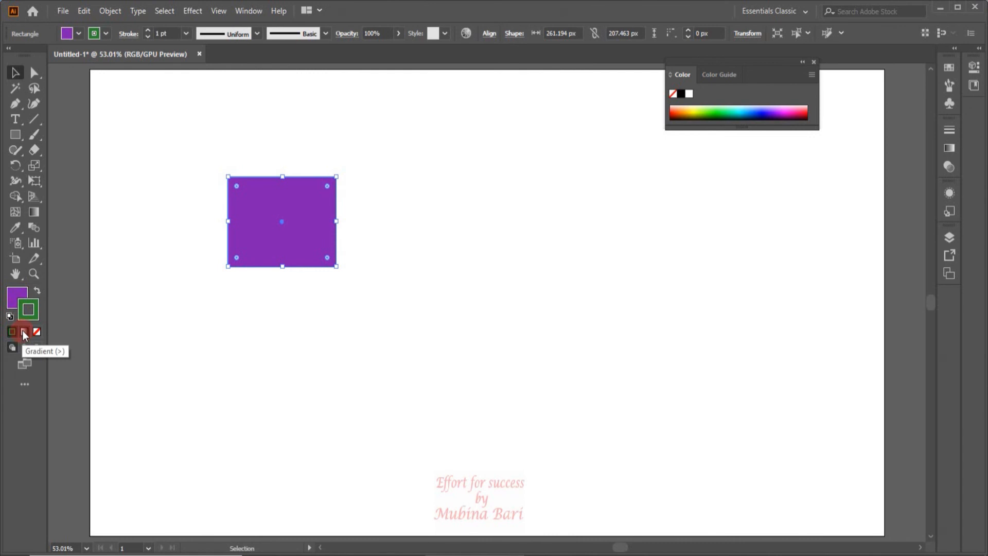
Apply a white-to-black linear gradient to the rectangle's stroke, then return the stroke to solid green.
left_click(24, 332)
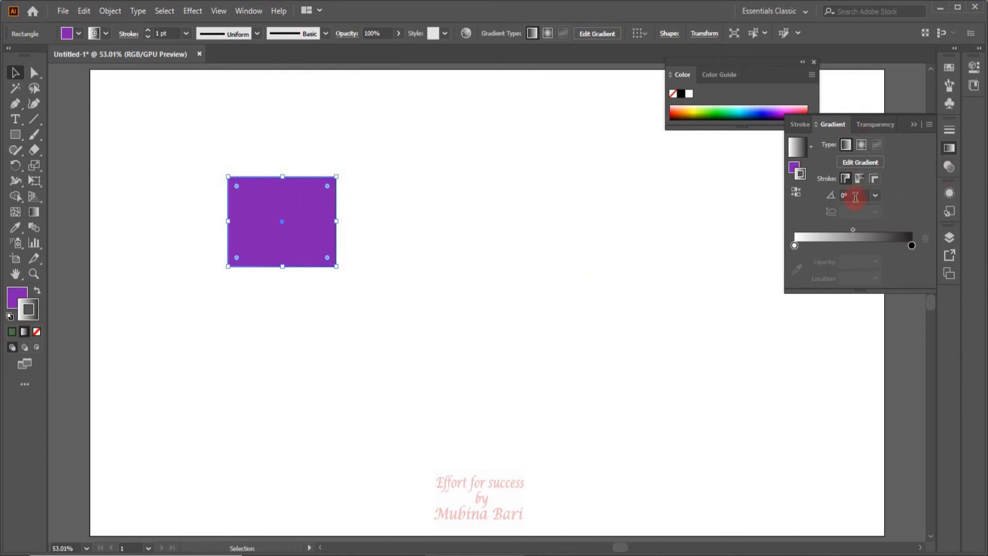
left_click_drag(857, 227, 334, 252)
left_click(11, 333)
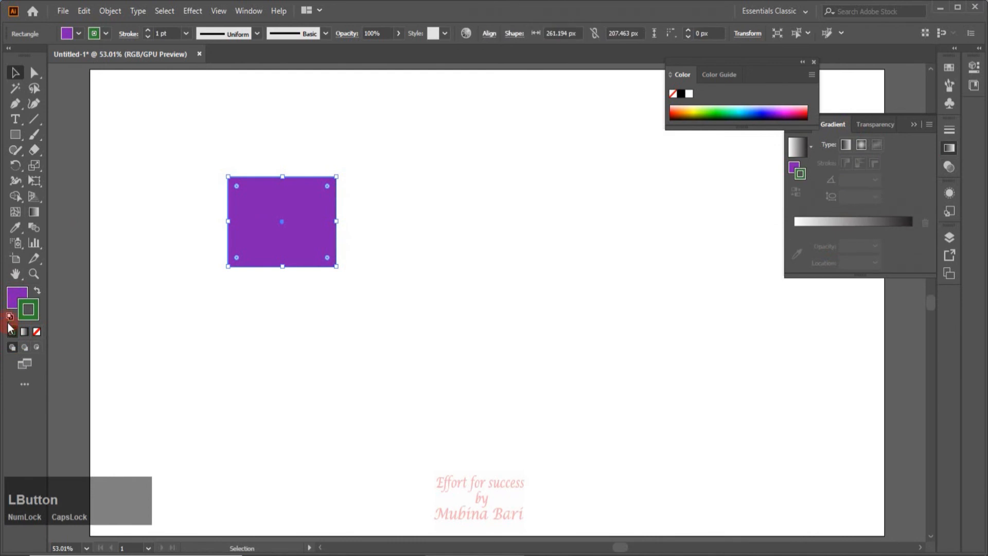
Apply a white-to-black linear gradient to the rectangle's fill, then return the fill to solid purple.
left_click(16, 298)
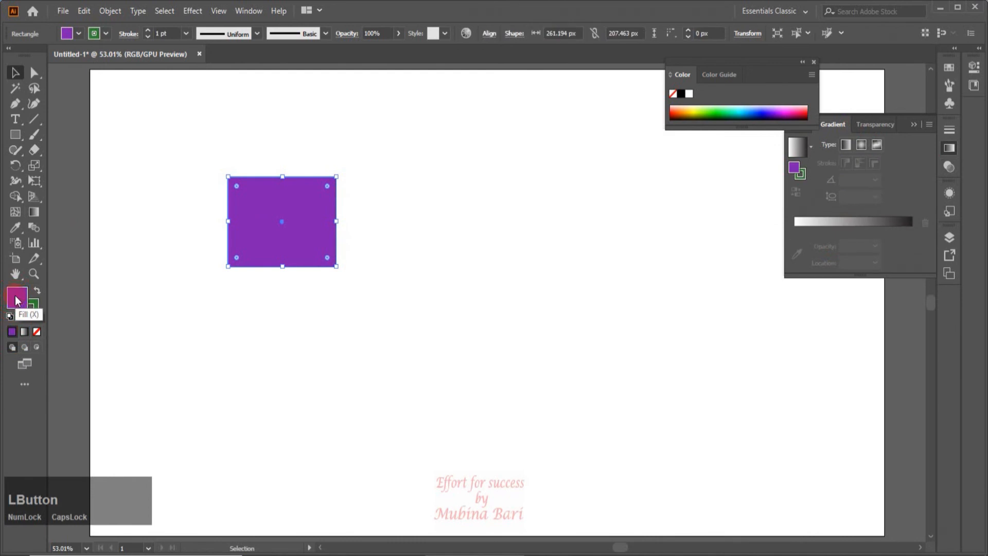
left_click(24, 332)
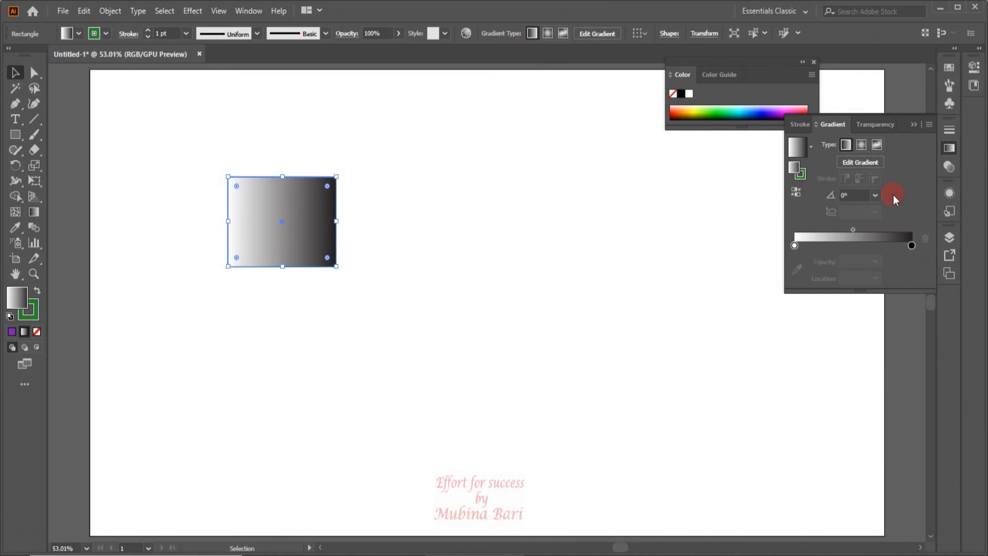
left_click(13, 333)
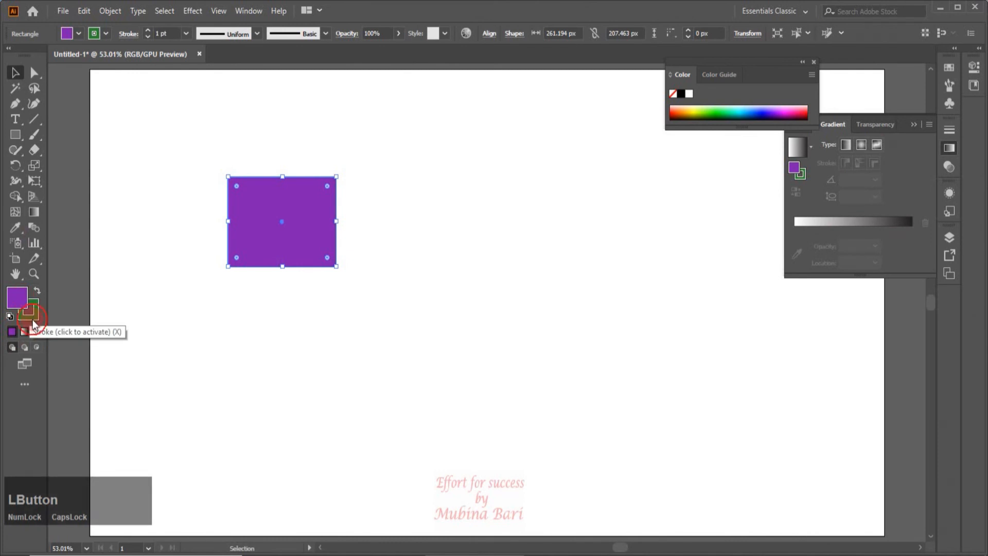
Make the solid green stroke active, set the rectangle's stroke weight to 16 pt and deselect it.
left_click(24, 317)
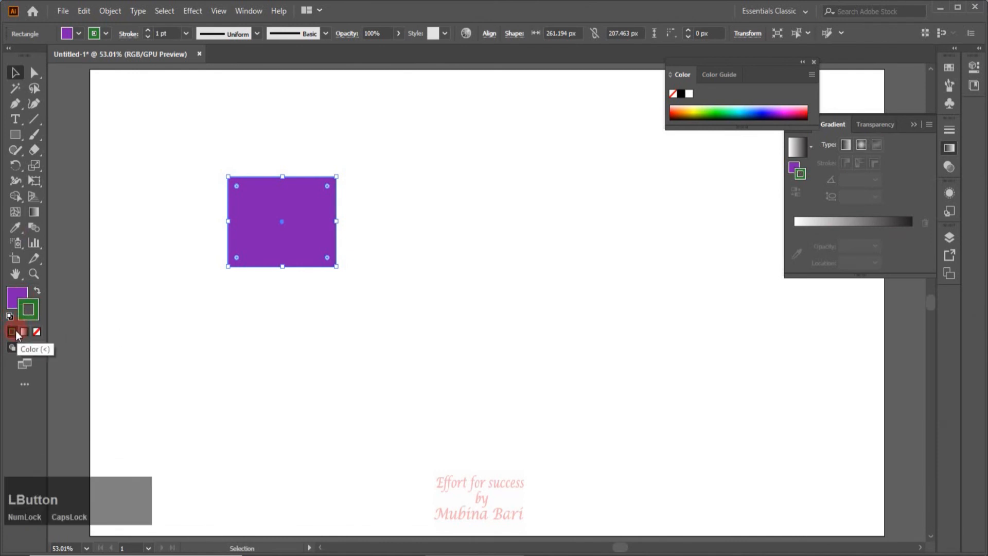
left_click(13, 332)
left_click(38, 293)
left_click(106, 279)
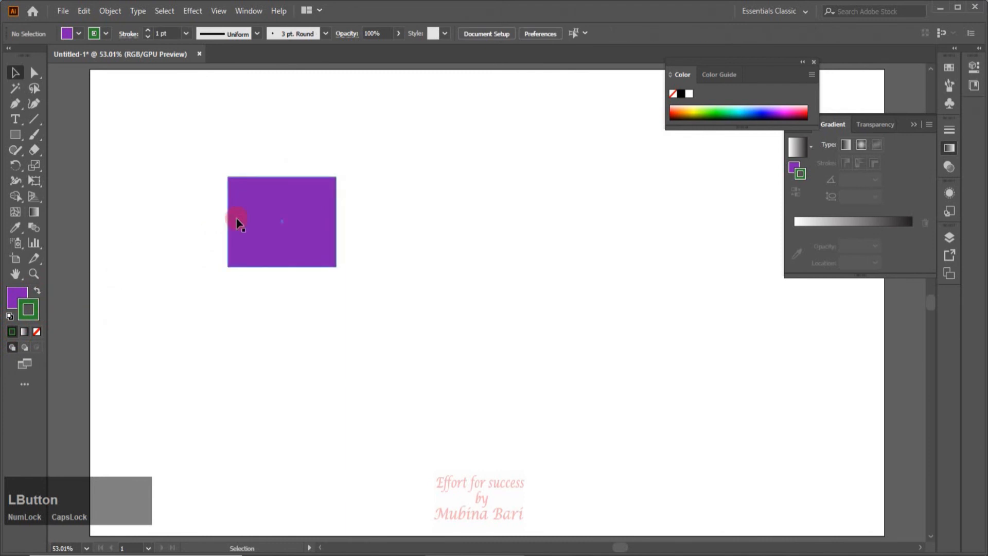
left_click(234, 218)
left_click(189, 33)
left_click(193, 156)
left_click(88, 267)
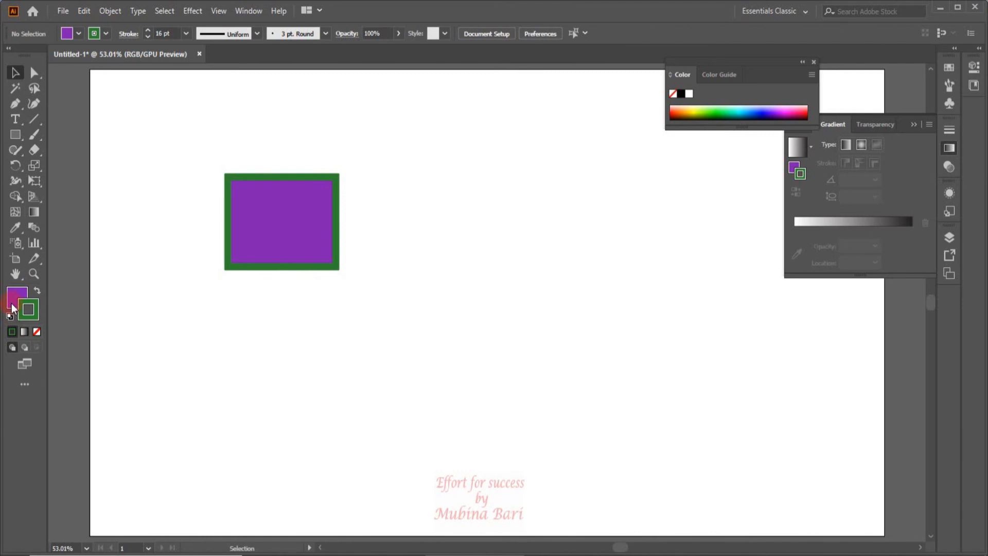
Draw two purple, green-stroked ellipses, about 210 by 175 px below the rectangle and about 275 by 178 px to its right.
left_click(30, 312)
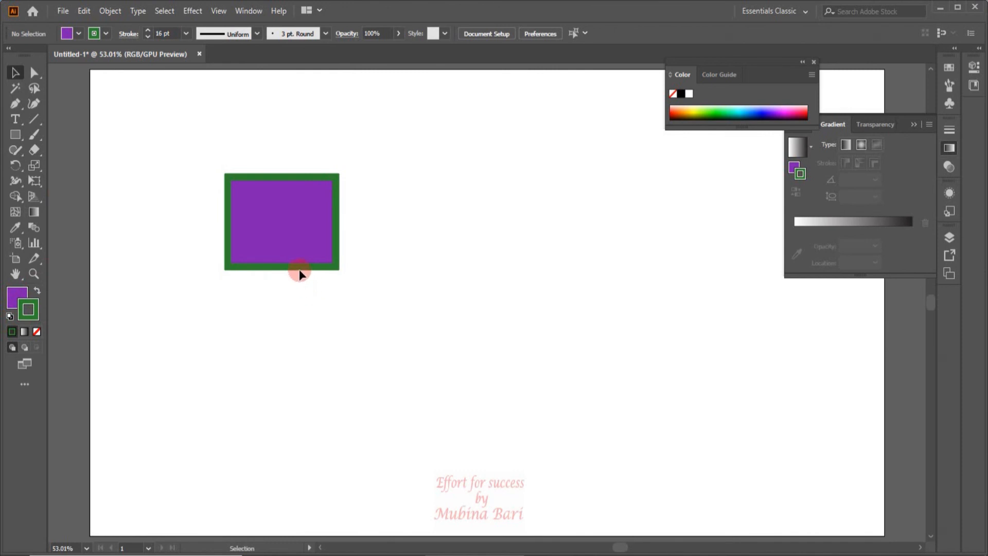
left_click(17, 296)
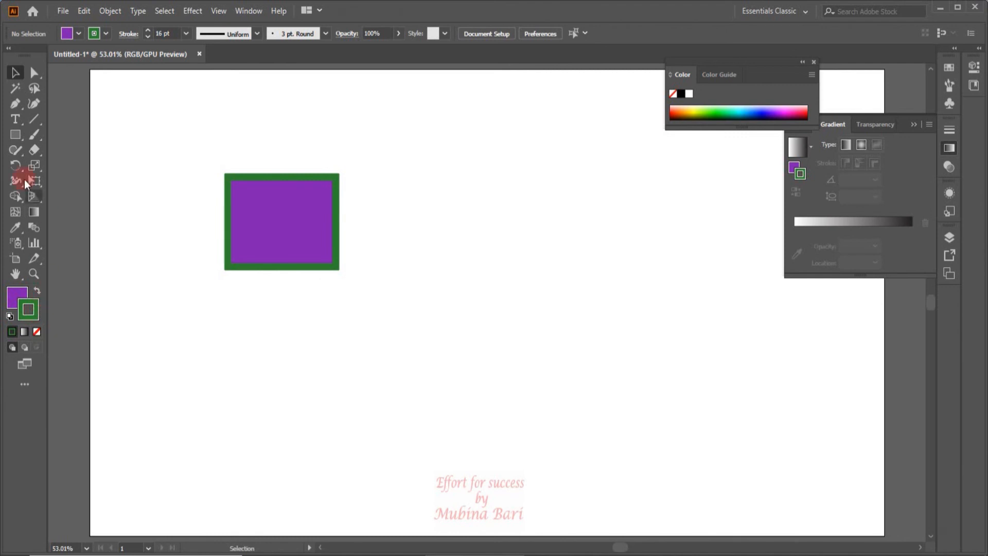
left_click(15, 135)
left_click_drag(14, 133, 57, 163)
left_click_drag(260, 336, 353, 417)
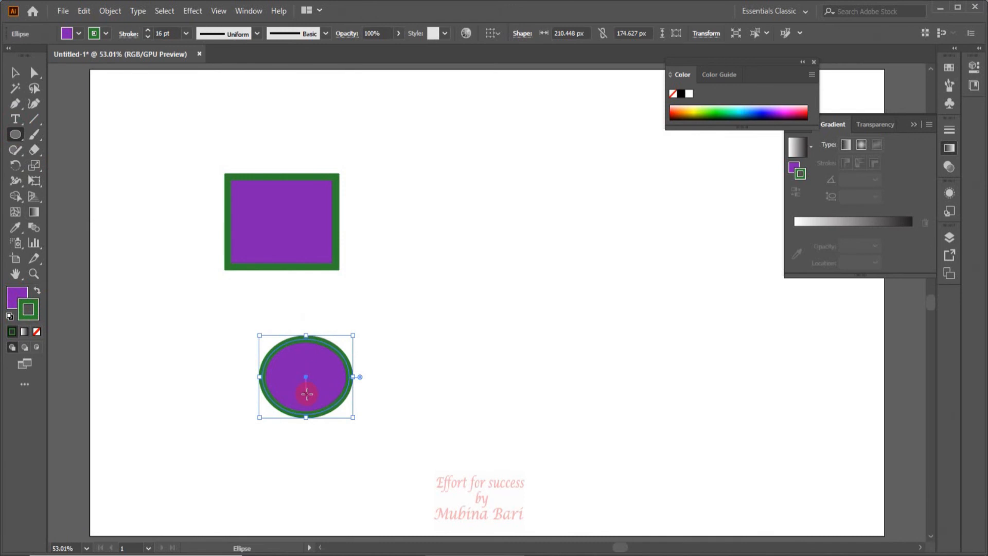
left_click_drag(450, 266, 569, 349)
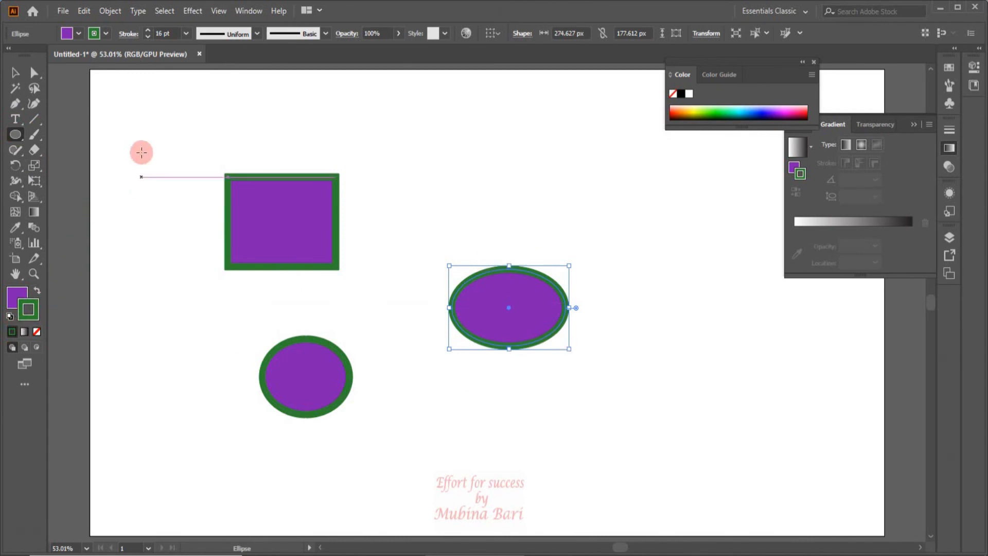
left_click(15, 72)
left_click(163, 169)
Reset to the default white fill and black stroke and draw a circle about 184 px wide at the rectangle's lower left.
left_click(15, 134)
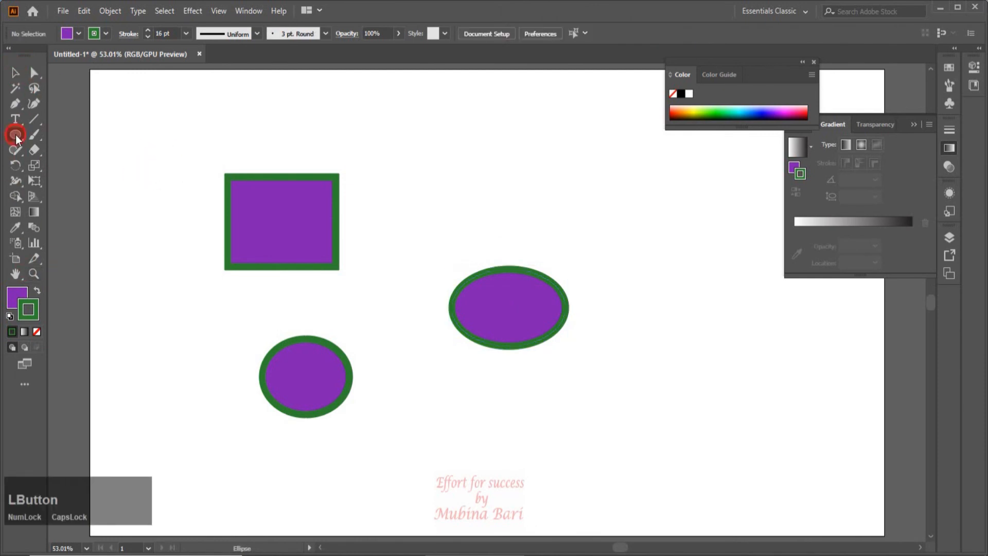
left_click(9, 317)
left_click(17, 293)
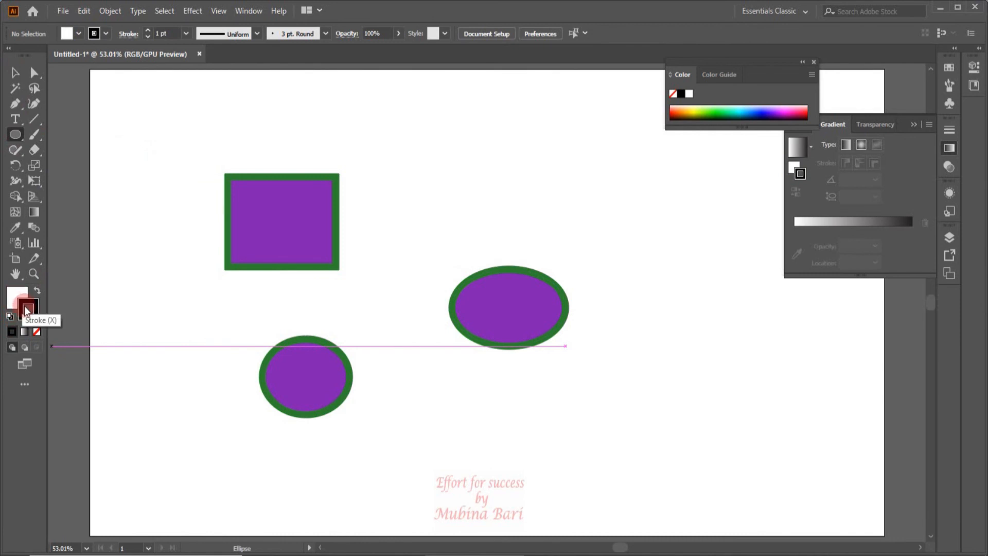
left_click_drag(125, 258, 202, 339)
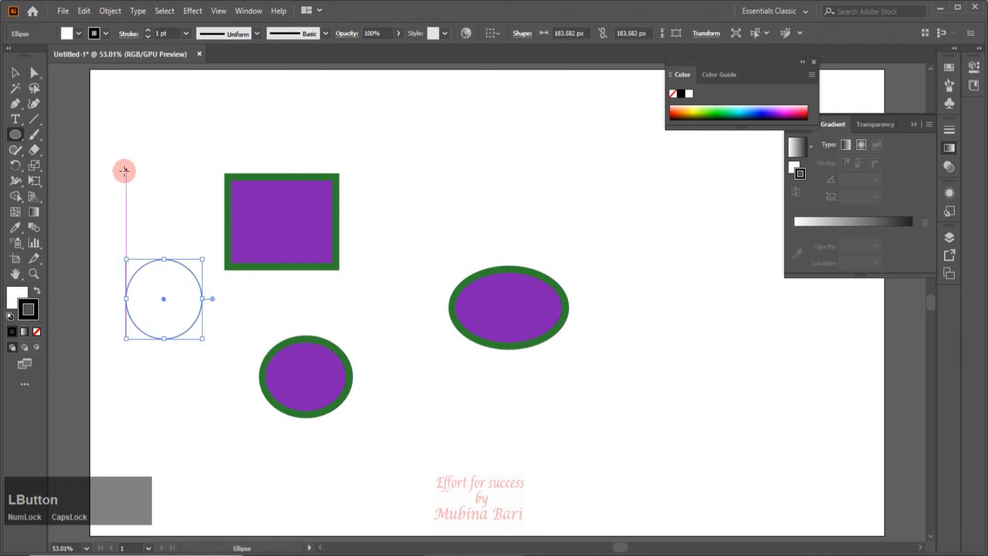
left_click(15, 72)
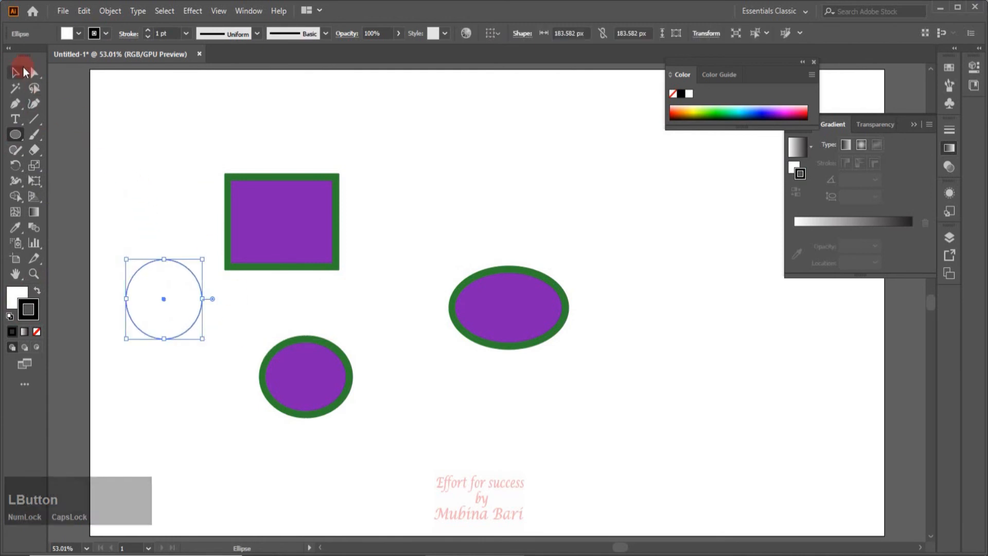
left_click(210, 180)
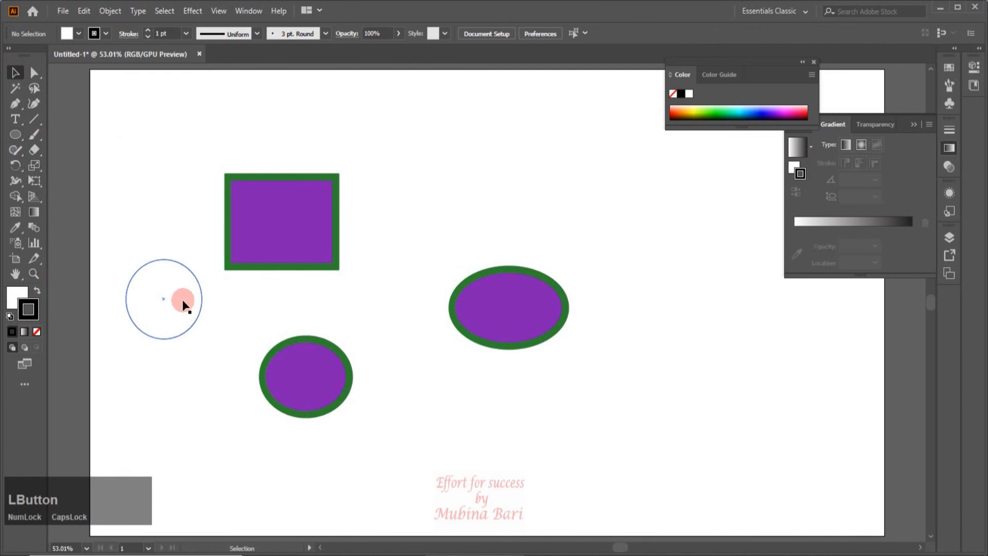
Apply the default white fill and black stroke to the purple ellipse below the rectangle, then deselect it.
left_click(328, 412)
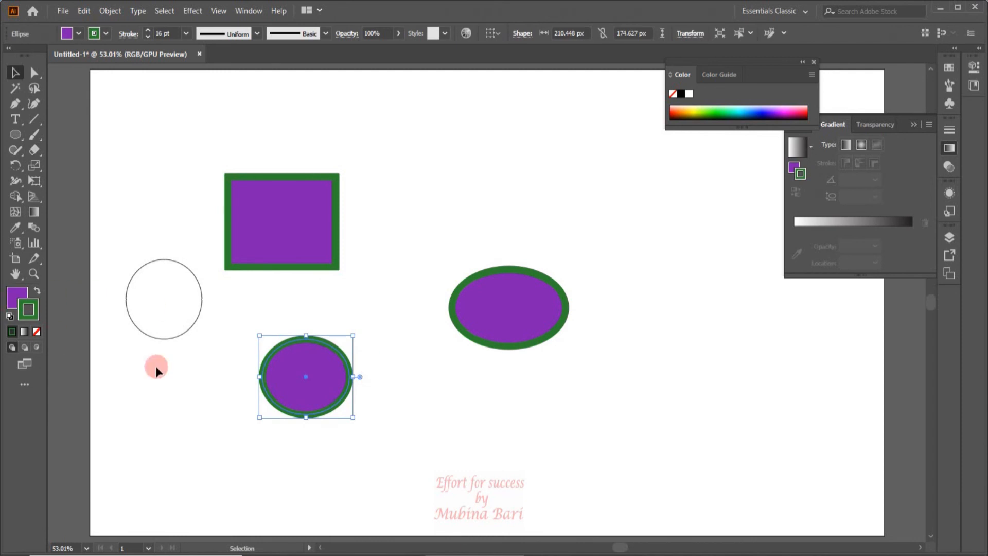
left_click(9, 319)
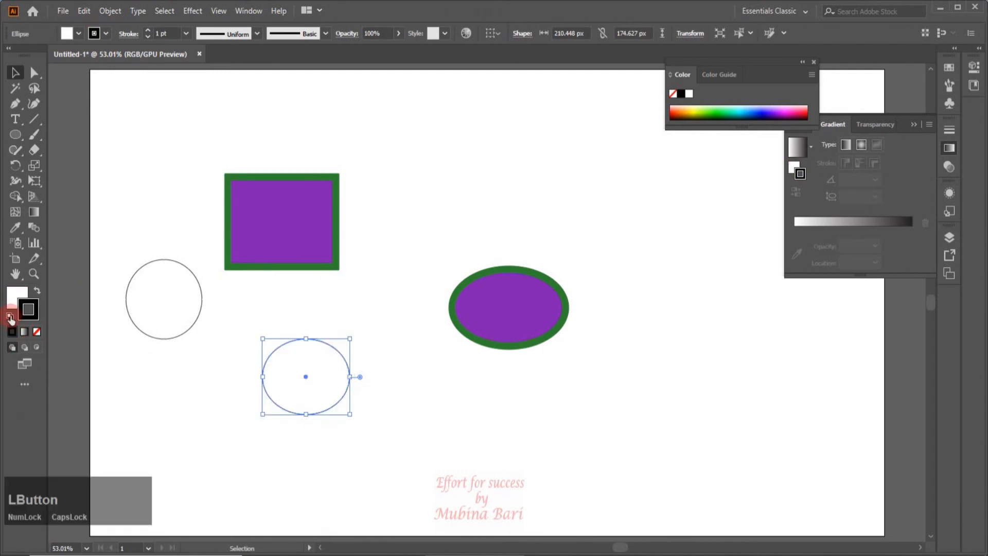
left_click(400, 400)
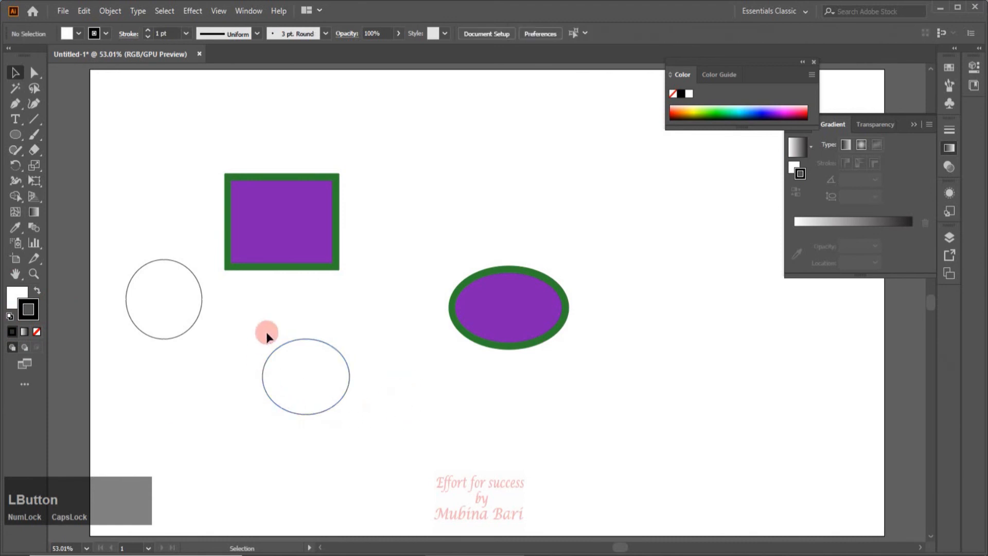